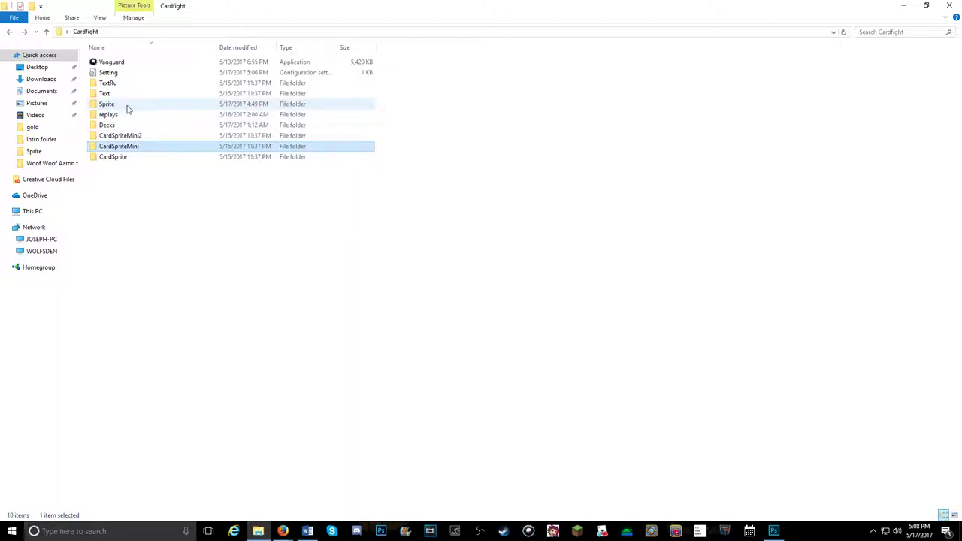
Examine the Takuto, Ren and Shizuka images in the Character folder inside Sprite, closing each one and returning to the Sprite folder.
{"action": "double_click", "coordinate": [120, 104]}
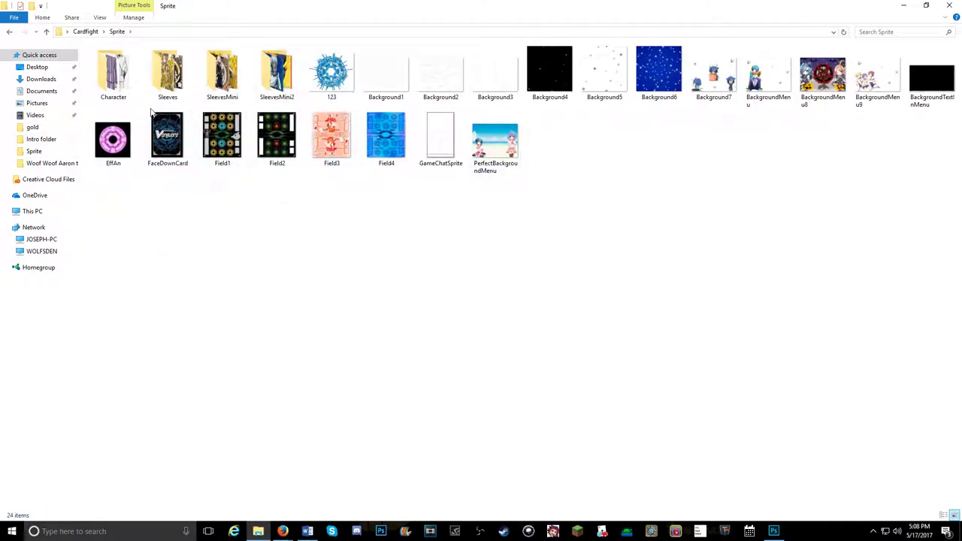
{"action": "left_click", "coordinate": [121, 78]}
{"action": "double_click", "coordinate": [120, 77]}
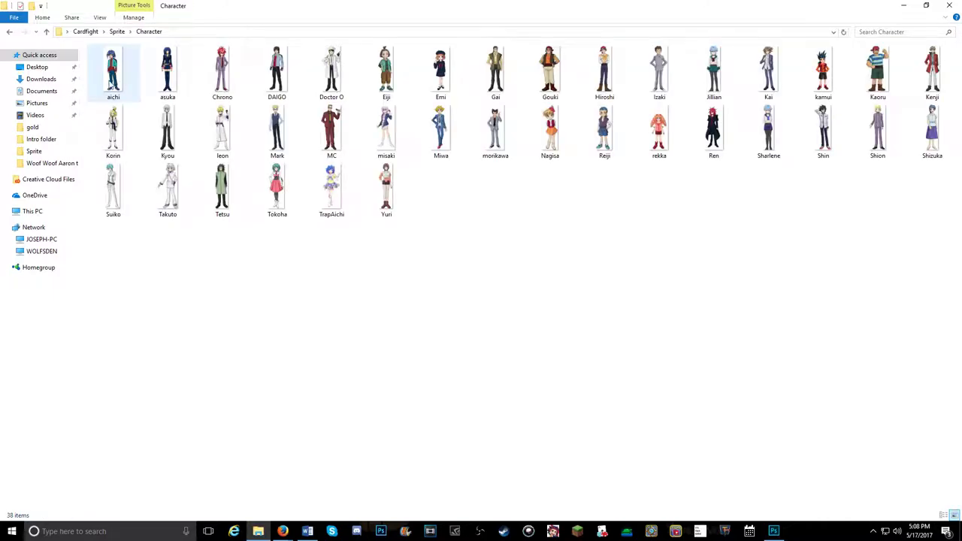
{"action": "double_click", "coordinate": [172, 191]}
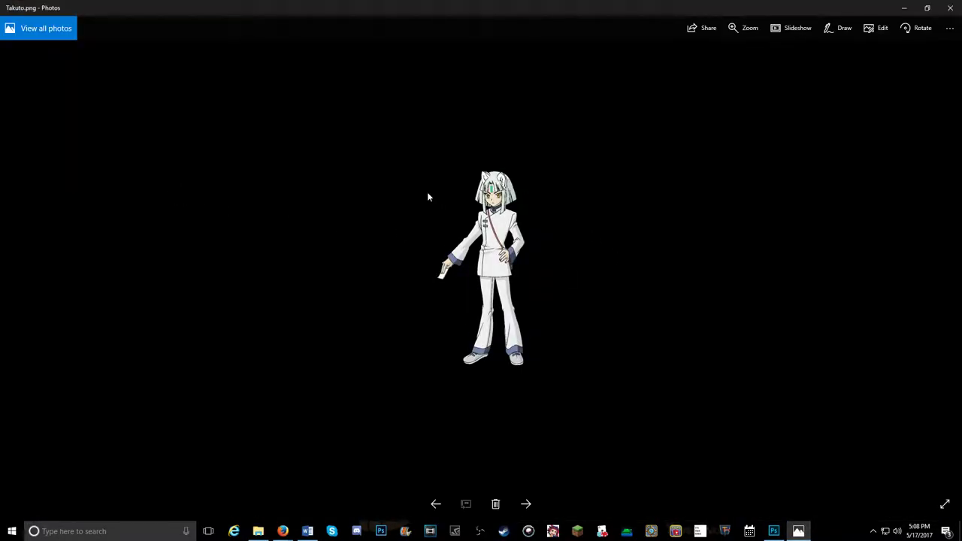
{"action": "left_click", "coordinate": [950, 8]}
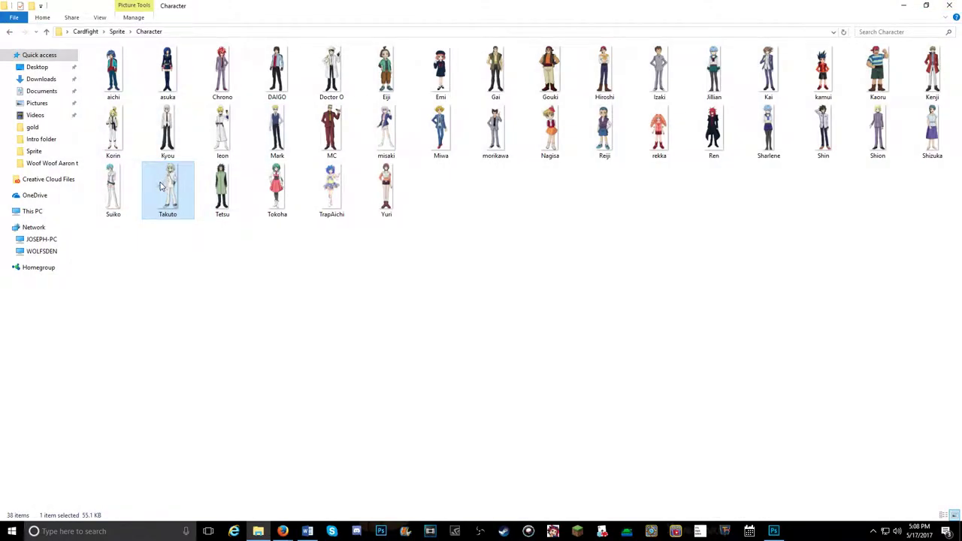
{"action": "double_click", "coordinate": [713, 131]}
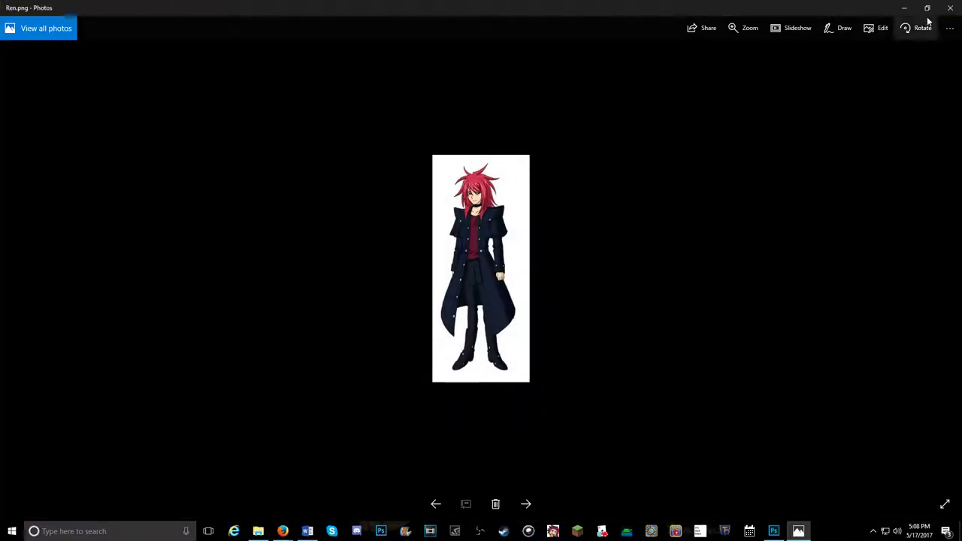
{"action": "left_click", "coordinate": [948, 7]}
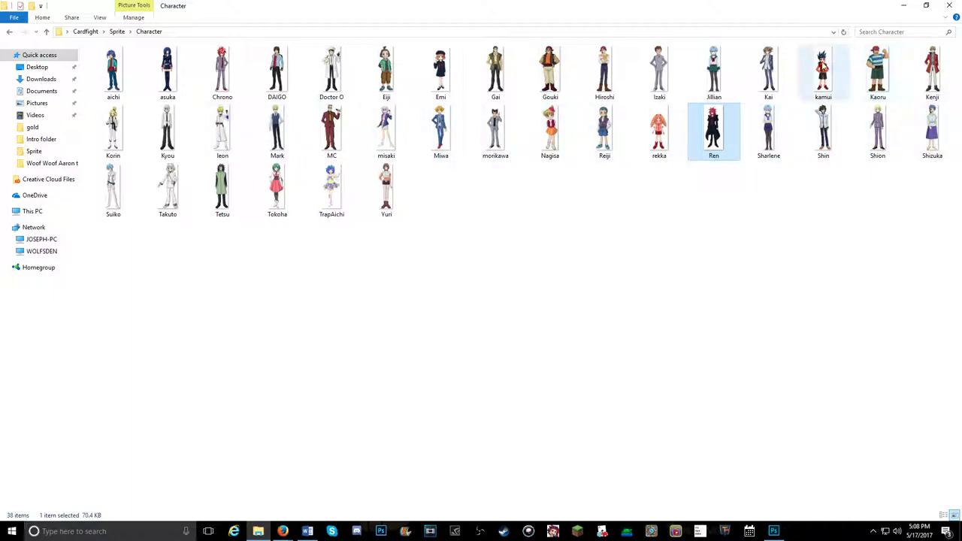
{"action": "double_click", "coordinate": [942, 150]}
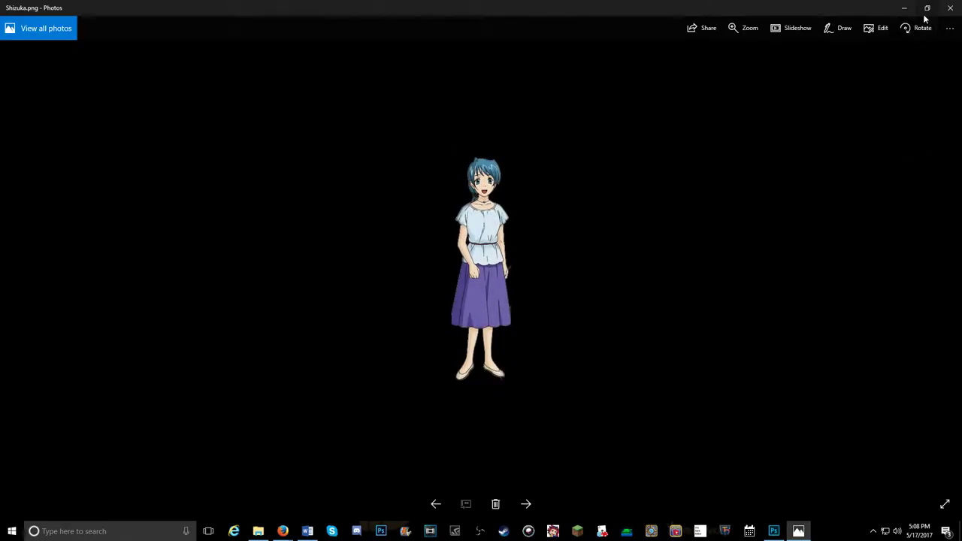
{"action": "left_click", "coordinate": [952, 7]}
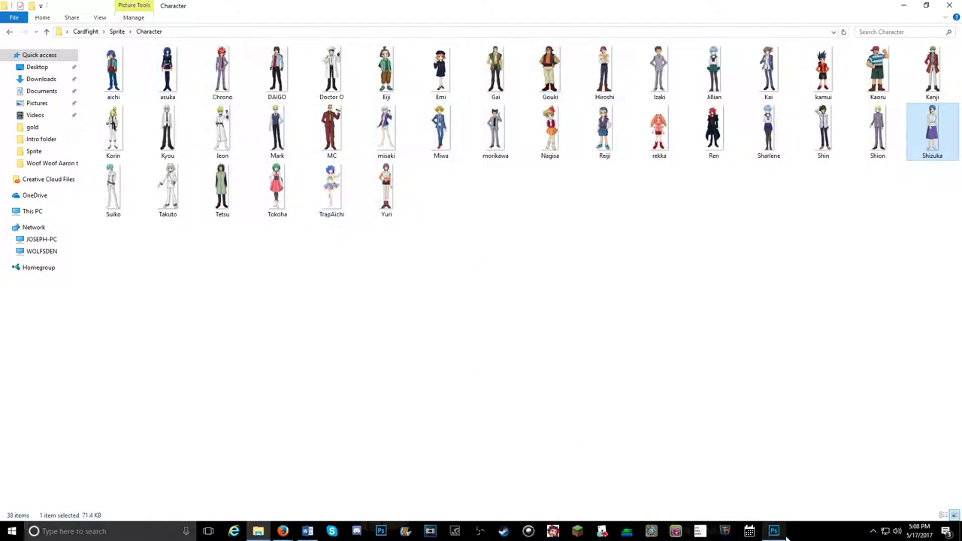
{"action": "left_click", "coordinate": [10, 34]}
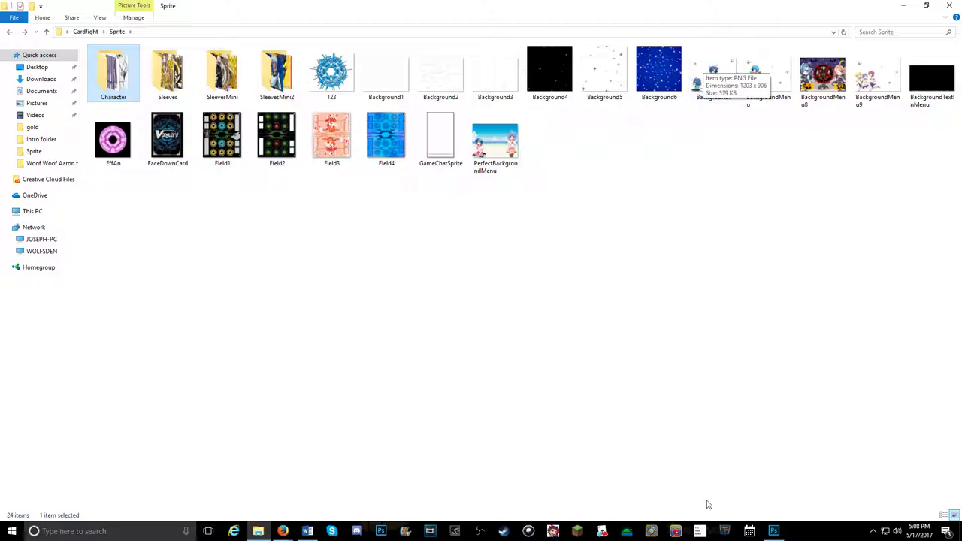
Switch to Photoshop and erase the two seated characters from BackgroundMenu.png with the Eraser tool.
{"action": "left_click", "coordinate": [775, 532]}
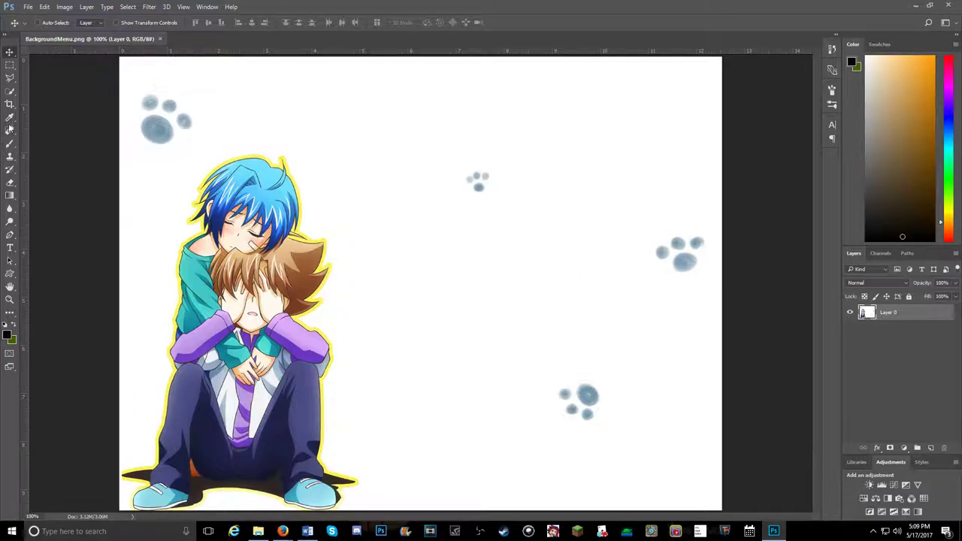
{"action": "left_click", "coordinate": [10, 182]}
{"action": "mouse_move", "coordinate": [289, 183]}
{"action": "left_mouse_down"}
{"action": "mouse_move", "coordinate": [228, 173]}
{"action": "mouse_move", "coordinate": [245, 158]}
{"action": "mouse_move", "coordinate": [308, 146]}
{"action": "mouse_move", "coordinate": [195, 224]}
{"action": "mouse_move", "coordinate": [253, 201]}
{"action": "mouse_move", "coordinate": [196, 217]}
{"action": "mouse_move", "coordinate": [306, 223]}
{"action": "mouse_move", "coordinate": [236, 231]}
{"action": "mouse_move", "coordinate": [225, 219]}
{"action": "mouse_move", "coordinate": [255, 237]}
{"action": "mouse_move", "coordinate": [302, 228]}
{"action": "mouse_move", "coordinate": [291, 243]}
{"action": "mouse_move", "coordinate": [136, 282]}
{"action": "mouse_move", "coordinate": [353, 238]}
{"action": "mouse_move", "coordinate": [123, 307]}
{"action": "mouse_move", "coordinate": [218, 283]}
{"action": "mouse_move", "coordinate": [286, 313]}
{"action": "mouse_move", "coordinate": [232, 295]}
{"action": "mouse_move", "coordinate": [123, 322]}
{"action": "mouse_move", "coordinate": [161, 302]}
{"action": "mouse_move", "coordinate": [147, 316]}
{"action": "mouse_move", "coordinate": [295, 296]}
{"action": "mouse_move", "coordinate": [341, 338]}
{"action": "mouse_move", "coordinate": [256, 357]}
{"action": "mouse_move", "coordinate": [118, 353]}
{"action": "mouse_move", "coordinate": [315, 334]}
{"action": "mouse_move", "coordinate": [154, 386]}
{"action": "mouse_move", "coordinate": [204, 357]}
{"action": "mouse_move", "coordinate": [255, 355]}
{"action": "mouse_move", "coordinate": [310, 380]}
{"action": "mouse_move", "coordinate": [222, 375]}
{"action": "left_mouse_up"}
{"action": "mouse_move", "coordinate": [168, 361]}
{"action": "left_mouse_down"}
{"action": "mouse_move", "coordinate": [230, 399]}
{"action": "mouse_move", "coordinate": [318, 420]}
{"action": "mouse_move", "coordinate": [291, 406]}
{"action": "mouse_move", "coordinate": [150, 406]}
{"action": "mouse_move", "coordinate": [134, 418]}
{"action": "mouse_move", "coordinate": [198, 447]}
{"action": "mouse_move", "coordinate": [328, 435]}
{"action": "mouse_move", "coordinate": [268, 430]}
{"action": "mouse_move", "coordinate": [241, 450]}
{"action": "mouse_move", "coordinate": [158, 442]}
{"action": "mouse_move", "coordinate": [334, 469]}
{"action": "mouse_move", "coordinate": [154, 445]}
{"action": "mouse_move", "coordinate": [130, 458]}
{"action": "mouse_move", "coordinate": [258, 482]}
{"action": "mouse_move", "coordinate": [220, 500]}
{"action": "mouse_move", "coordinate": [340, 497]}
{"action": "mouse_move", "coordinate": [239, 478]}
{"action": "mouse_move", "coordinate": [290, 488]}
{"action": "mouse_move", "coordinate": [311, 505]}
{"action": "left_mouse_up"}
{"action": "left_click_drag", "start_coordinate": [160, 488], "coordinate": [174, 488]}
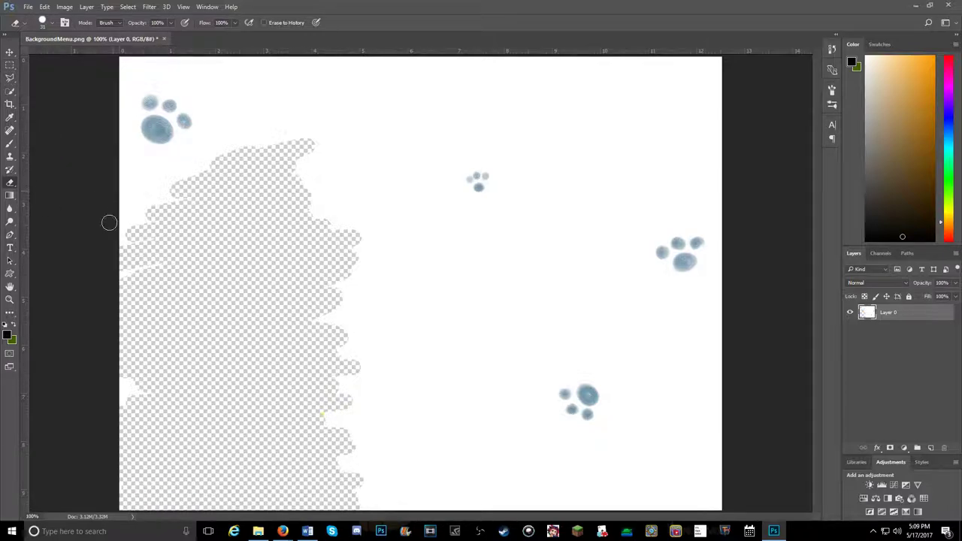
Try the Spot Healing Brush on one toe of the upper-left paw print and undo it.
{"action": "left_click", "coordinate": [9, 131]}
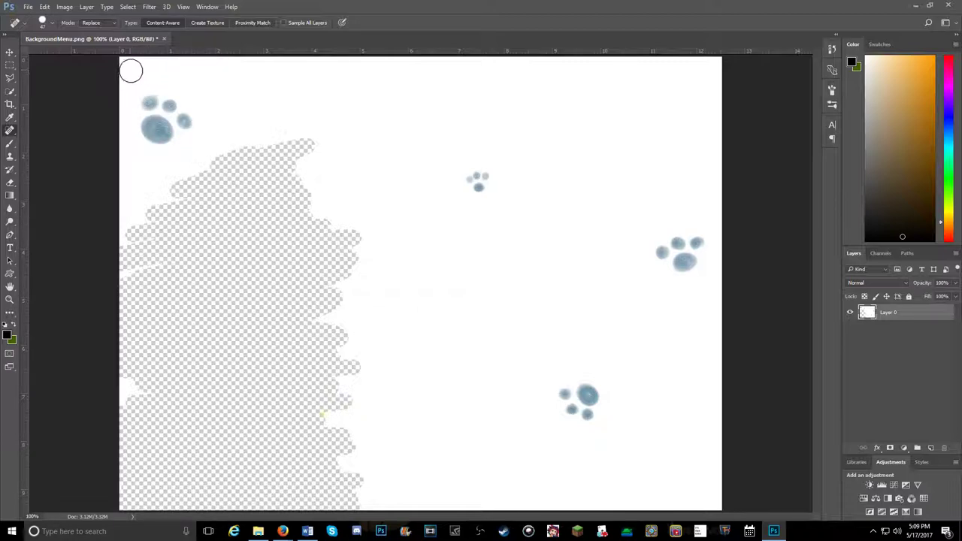
{"action": "left_click", "coordinate": [148, 101]}
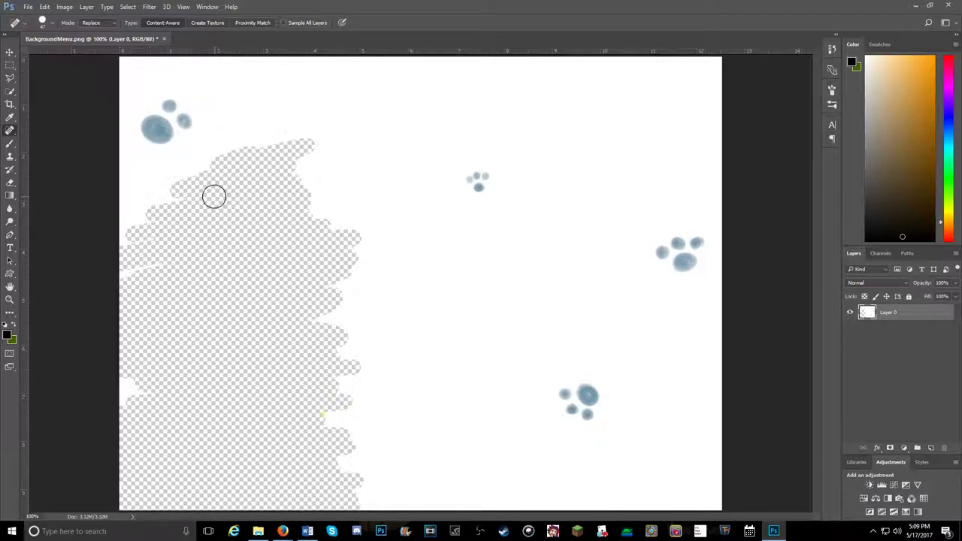
{"action": "key", "text": "ctrl+z"}
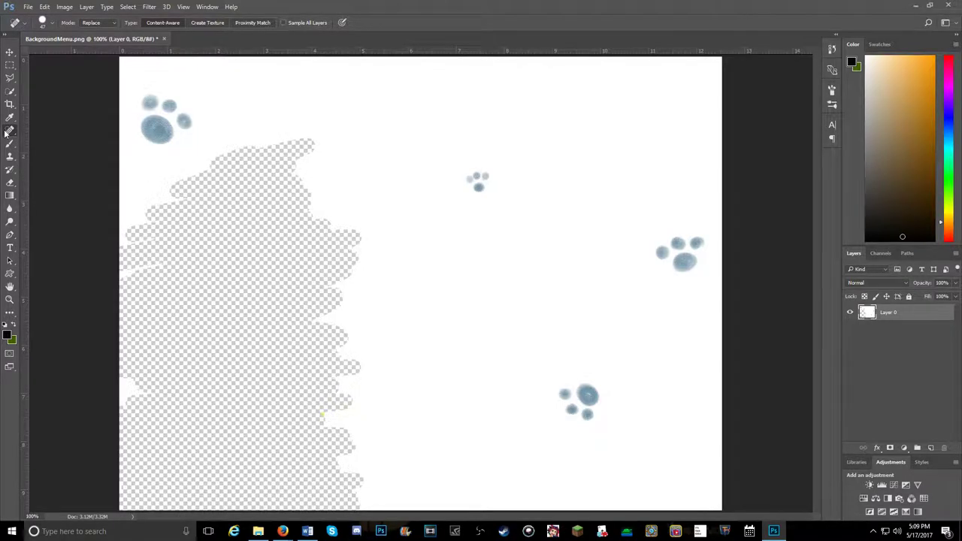
Try the Patch tool on the area around the upper-left paw print and undo the patch.
{"action": "right_click", "coordinate": [9, 132]}
{"action": "left_click", "coordinate": [62, 149]}
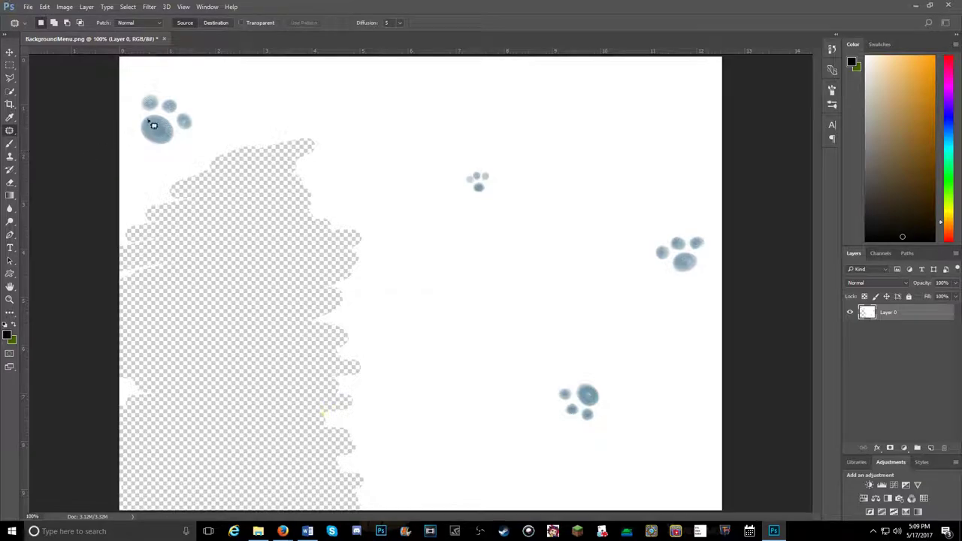
{"action": "mouse_move", "coordinate": [256, 237]}
{"action": "left_mouse_down"}
{"action": "mouse_move", "coordinate": [241, 217]}
{"action": "mouse_move", "coordinate": [166, 268]}
{"action": "mouse_move", "coordinate": [287, 232]}
{"action": "mouse_move", "coordinate": [188, 217]}
{"action": "left_mouse_up"}
{"action": "mouse_move", "coordinate": [189, 90]}
{"action": "left_mouse_down"}
{"action": "mouse_move", "coordinate": [124, 121]}
{"action": "mouse_move", "coordinate": [225, 138]}
{"action": "mouse_move", "coordinate": [160, 84]}
{"action": "mouse_move", "coordinate": [234, 238]}
{"action": "mouse_move", "coordinate": [173, 114]}
{"action": "mouse_move", "coordinate": [142, 82]}
{"action": "left_mouse_up"}
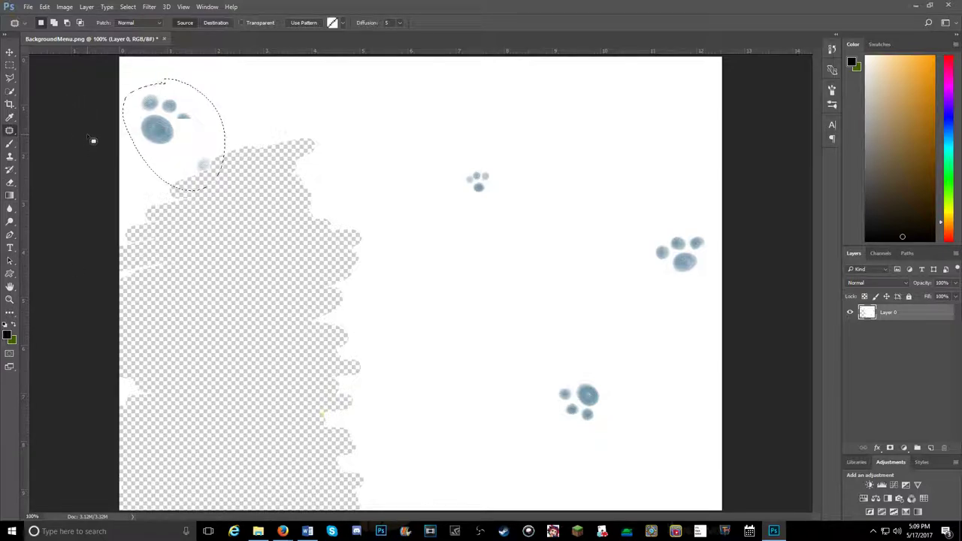
{"action": "key", "text": "ctrl+d"}
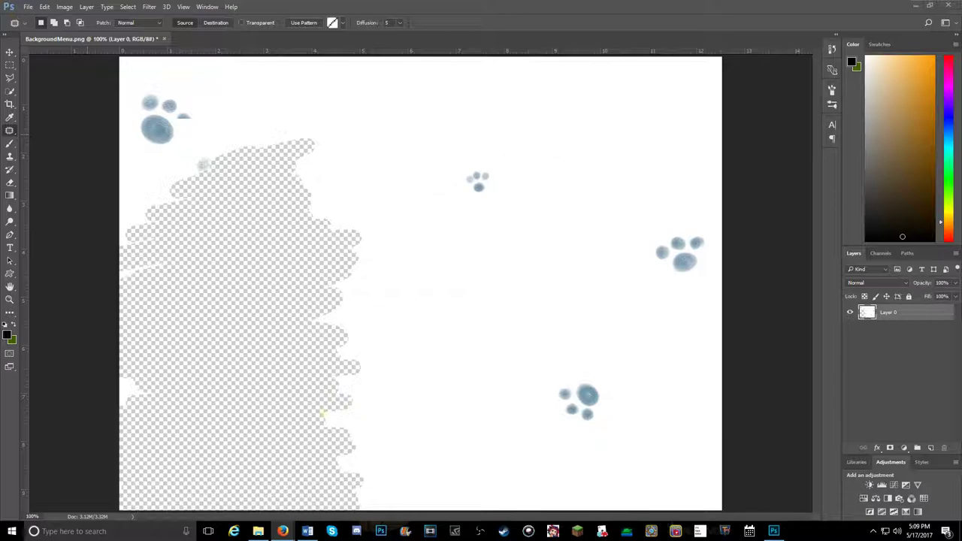
{"action": "key", "text": "ctrl+shift+d"}
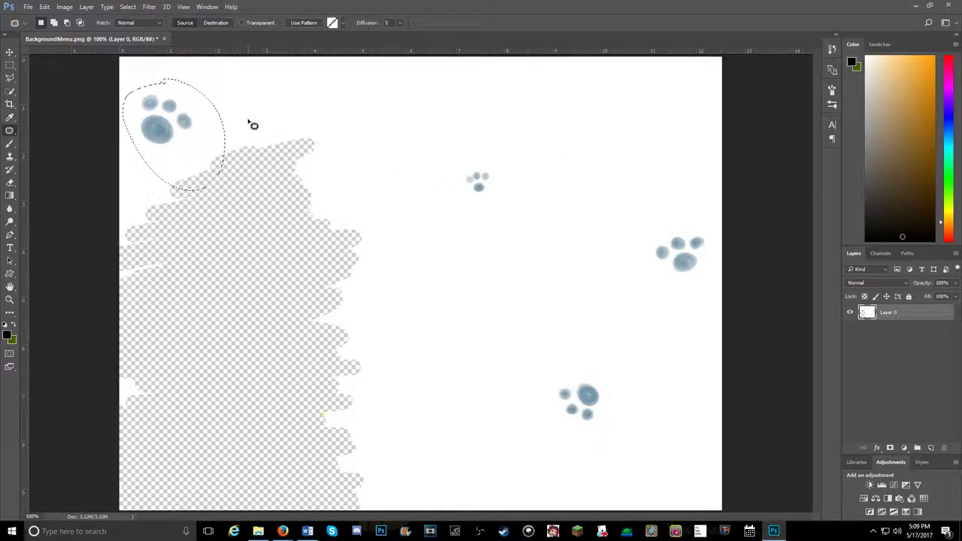
{"action": "right_click", "coordinate": [8, 132]}
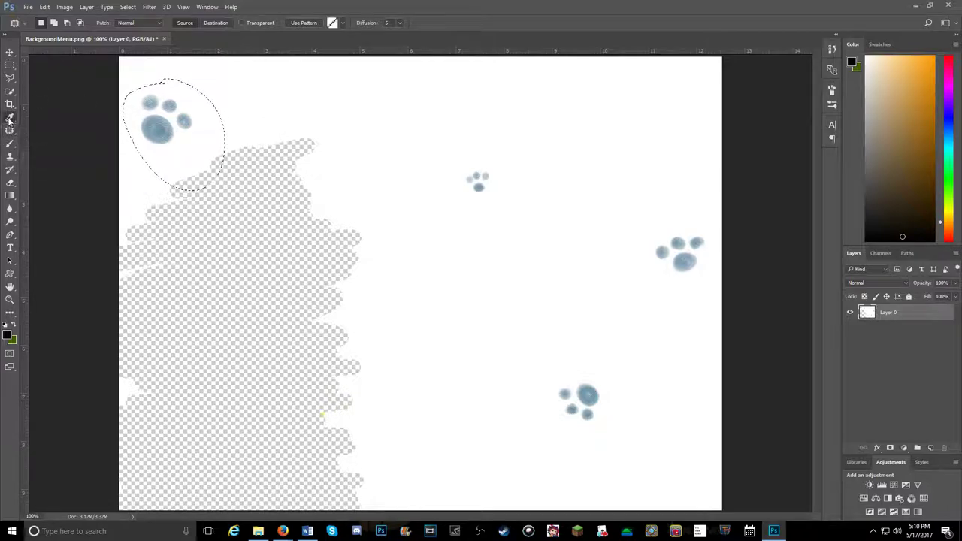
{"action": "left_click", "coordinate": [9, 118]}
{"action": "left_click", "coordinate": [11, 169]}
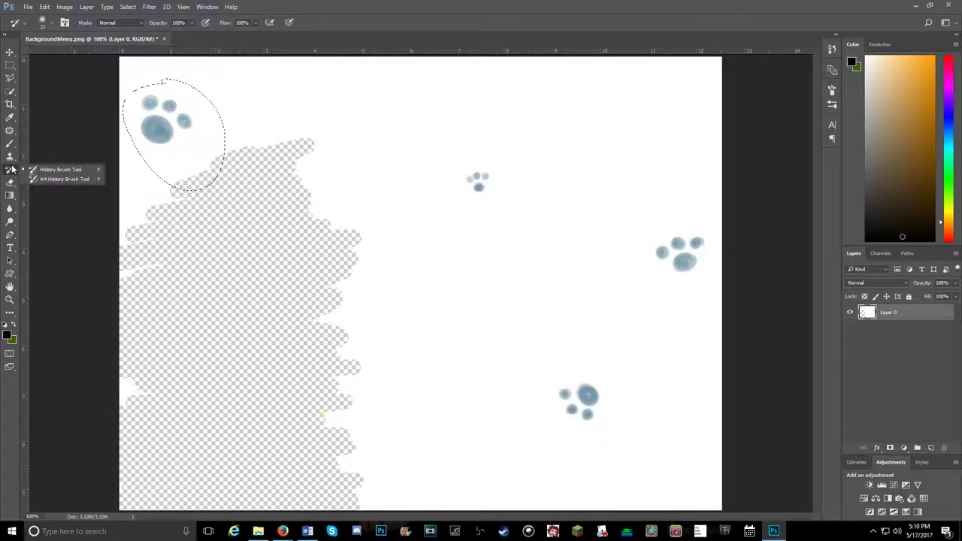
{"action": "left_click", "coordinate": [9, 145]}
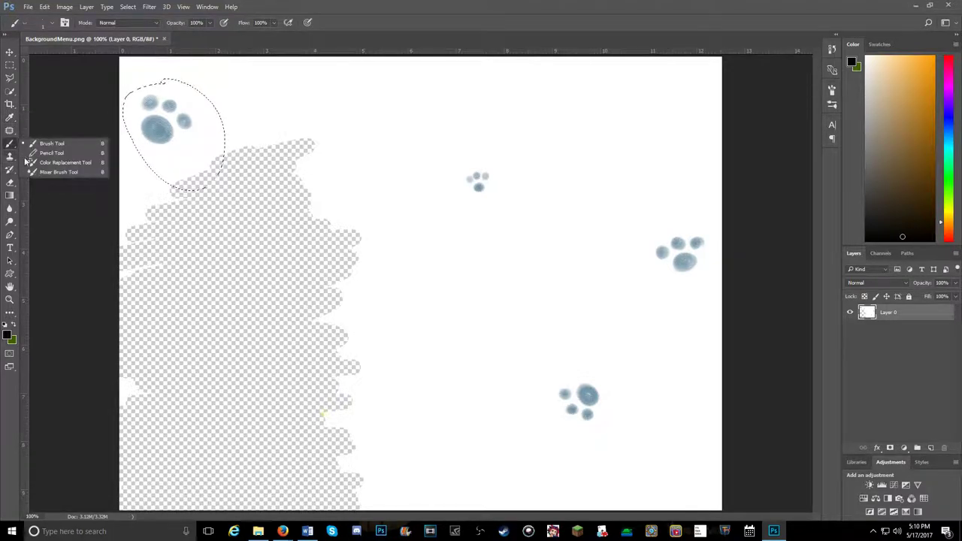
{"action": "left_click", "coordinate": [81, 248]}
{"action": "left_click", "coordinate": [11, 93]}
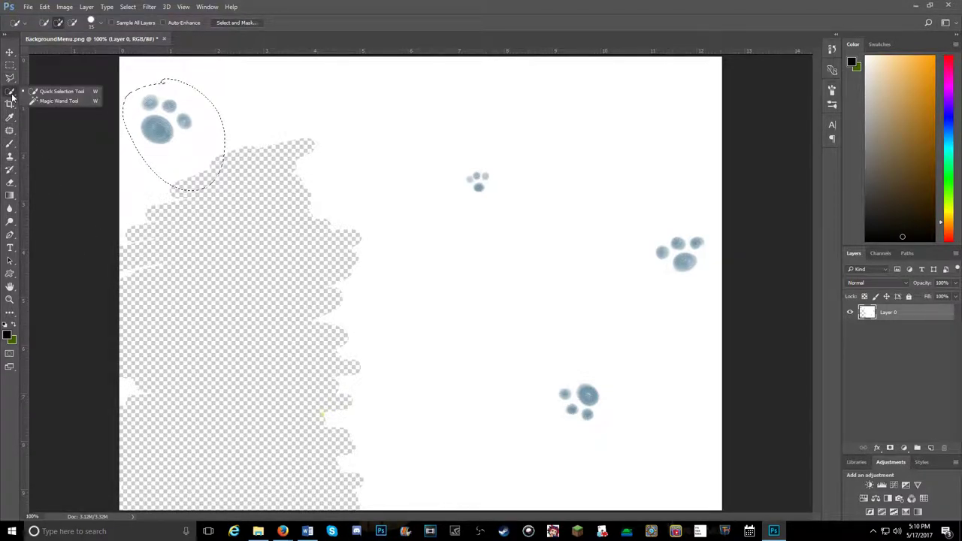
{"action": "left_click", "coordinate": [93, 175]}
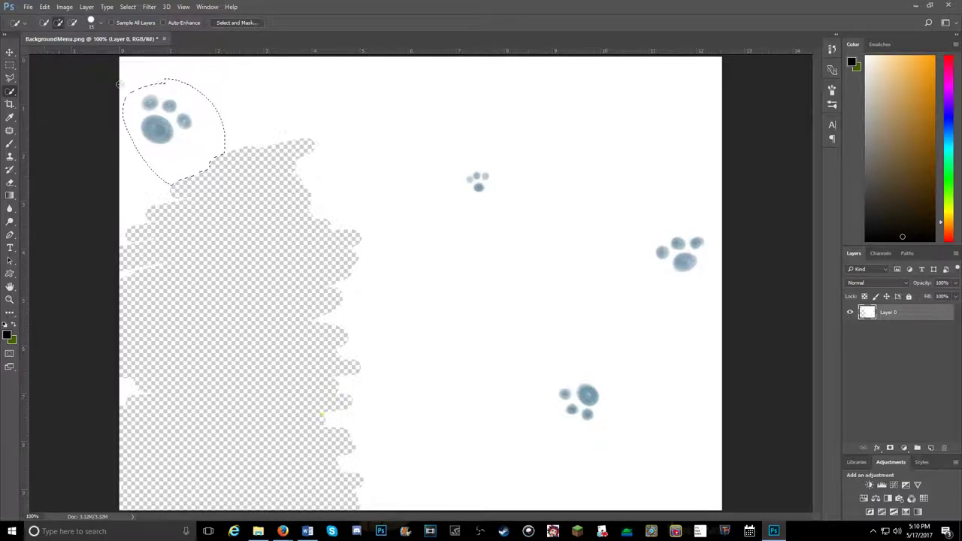
{"action": "left_click", "coordinate": [10, 145]}
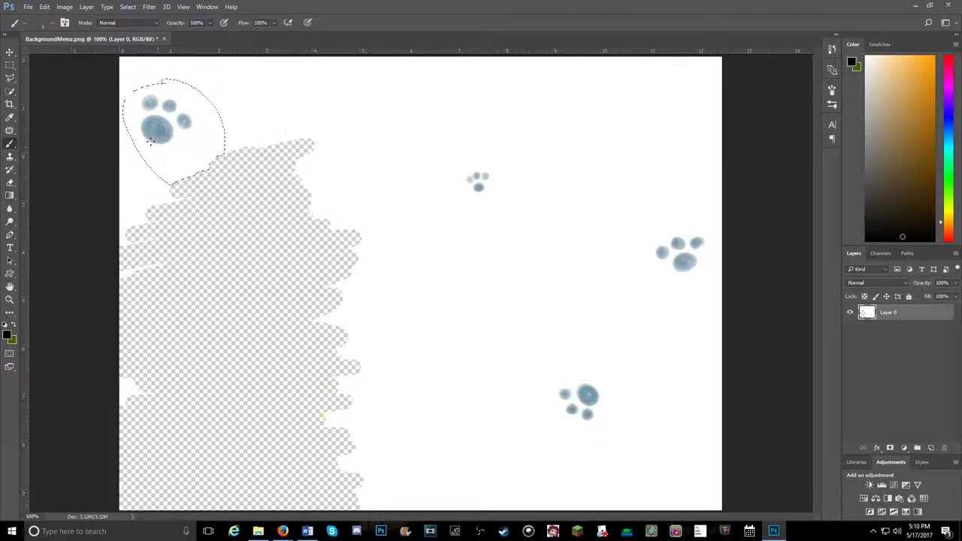
Sample the white background near the upper-left paw print as the foreground colour with the Eyedropper and clear the selection.
{"action": "left_click_drag", "start_coordinate": [9, 124], "coordinate": [51, 146]}
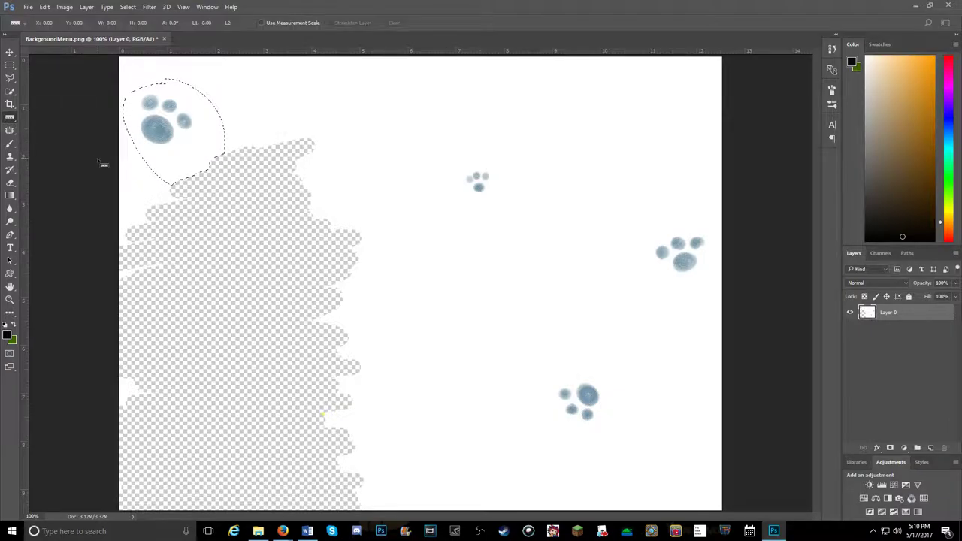
{"action": "left_click", "coordinate": [10, 123]}
{"action": "left_click", "coordinate": [52, 117]}
{"action": "left_click", "coordinate": [196, 152]}
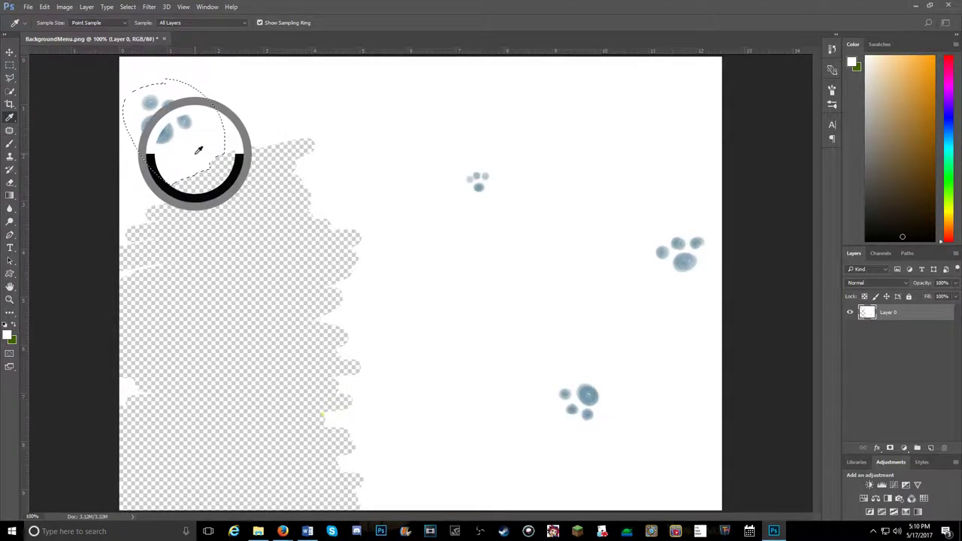
{"action": "left_click", "coordinate": [10, 144]}
{"action": "key", "text": "ctrl+d"}
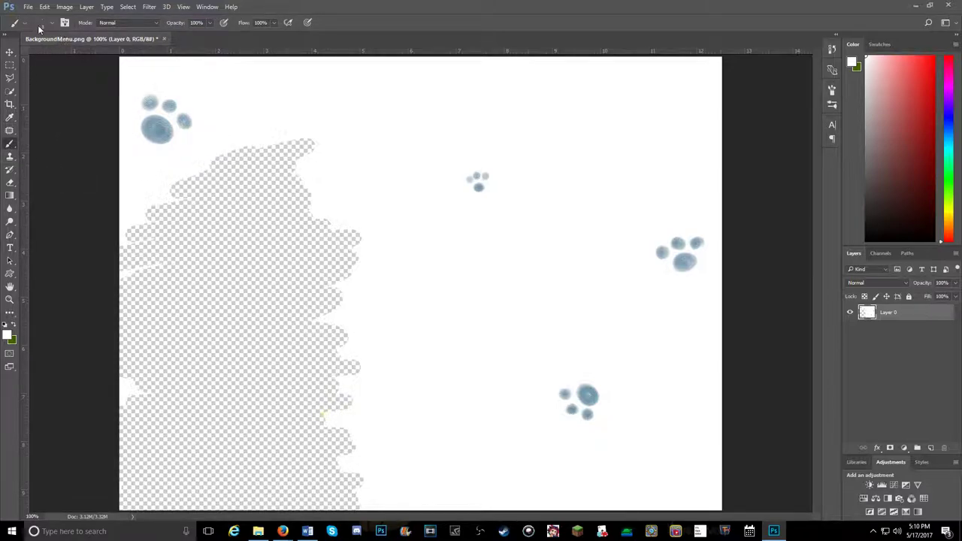
Set the brush size to 47 px and paint white over the middle of the erased area with the soft brush.
{"action": "left_click", "coordinate": [51, 25]}
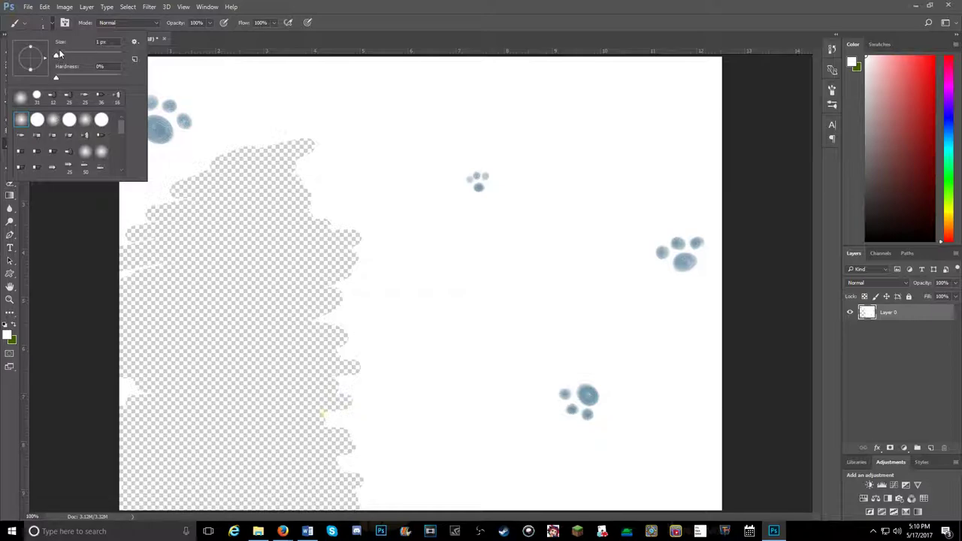
{"action": "left_click_drag", "start_coordinate": [54, 57], "coordinate": [73, 59]}
{"action": "mouse_move", "coordinate": [238, 264]}
{"action": "left_mouse_down"}
{"action": "mouse_move", "coordinate": [211, 293]}
{"action": "mouse_move", "coordinate": [278, 244]}
{"action": "mouse_move", "coordinate": [354, 253]}
{"action": "mouse_move", "coordinate": [339, 264]}
{"action": "mouse_move", "coordinate": [359, 263]}
{"action": "mouse_move", "coordinate": [347, 266]}
{"action": "mouse_move", "coordinate": [371, 289]}
{"action": "mouse_move", "coordinate": [346, 282]}
{"action": "mouse_move", "coordinate": [289, 317]}
{"action": "mouse_move", "coordinate": [184, 352]}
{"action": "mouse_move", "coordinate": [169, 331]}
{"action": "mouse_move", "coordinate": [301, 322]}
{"action": "mouse_move", "coordinate": [121, 364]}
{"action": "mouse_move", "coordinate": [423, 318]}
{"action": "mouse_move", "coordinate": [164, 403]}
{"action": "mouse_move", "coordinate": [339, 420]}
{"action": "mouse_move", "coordinate": [245, 373]}
{"action": "mouse_move", "coordinate": [349, 379]}
{"action": "mouse_move", "coordinate": [180, 381]}
{"action": "left_mouse_up"}
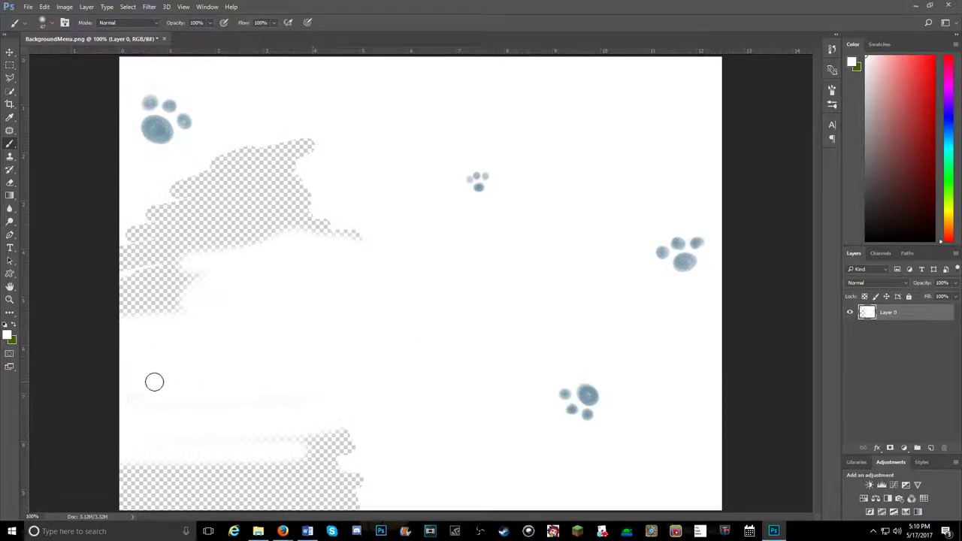
{"action": "mouse_move", "coordinate": [356, 207]}
{"action": "left_mouse_down"}
{"action": "mouse_move", "coordinate": [374, 236]}
{"action": "mouse_move", "coordinate": [211, 242]}
{"action": "mouse_move", "coordinate": [148, 286]}
{"action": "mouse_move", "coordinate": [132, 225]}
{"action": "left_mouse_up"}
Switch to a hard round brush and paint the remaining transparent areas white.
{"action": "left_click", "coordinate": [45, 22]}
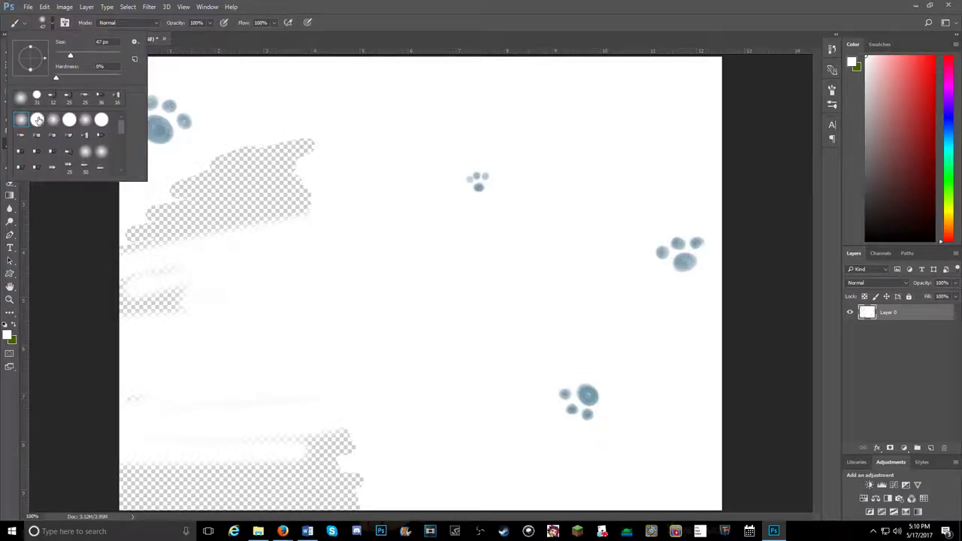
{"action": "left_click", "coordinate": [247, 215]}
{"action": "mouse_move", "coordinate": [206, 262]}
{"action": "left_mouse_down"}
{"action": "mouse_move", "coordinate": [227, 231]}
{"action": "mouse_move", "coordinate": [292, 236]}
{"action": "mouse_move", "coordinate": [248, 215]}
{"action": "mouse_move", "coordinate": [175, 224]}
{"action": "mouse_move", "coordinate": [203, 184]}
{"action": "mouse_move", "coordinate": [174, 195]}
{"action": "mouse_move", "coordinate": [218, 167]}
{"action": "mouse_move", "coordinate": [309, 163]}
{"action": "mouse_move", "coordinate": [218, 231]}
{"action": "mouse_move", "coordinate": [227, 218]}
{"action": "mouse_move", "coordinate": [319, 210]}
{"action": "left_mouse_up"}
{"action": "left_click_drag", "start_coordinate": [126, 277], "coordinate": [180, 304]}
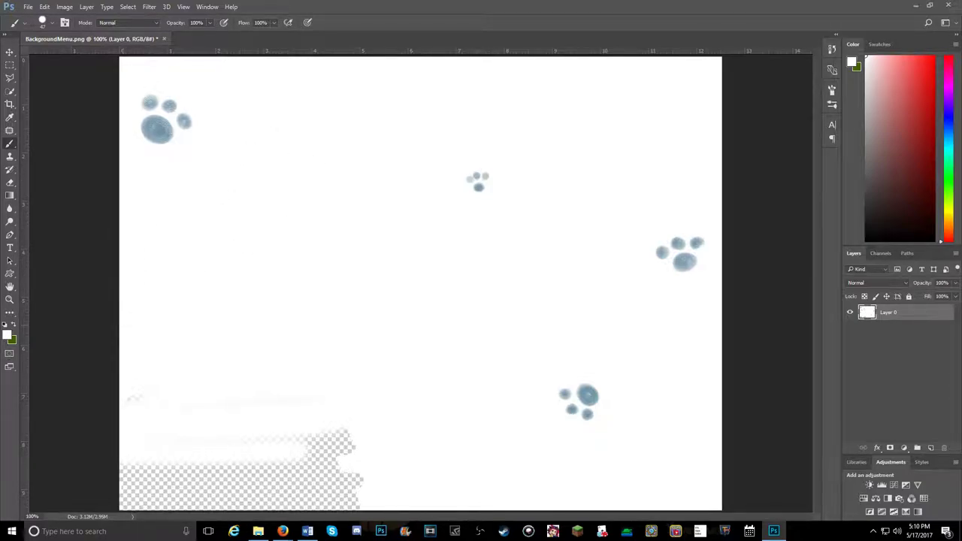
{"action": "mouse_move", "coordinate": [142, 379]}
{"action": "left_mouse_down"}
{"action": "mouse_move", "coordinate": [190, 394]}
{"action": "mouse_move", "coordinate": [245, 393]}
{"action": "mouse_move", "coordinate": [162, 441]}
{"action": "mouse_move", "coordinate": [236, 459]}
{"action": "left_mouse_up"}
{"action": "mouse_move", "coordinate": [350, 436]}
{"action": "left_mouse_down"}
{"action": "mouse_move", "coordinate": [203, 483]}
{"action": "mouse_move", "coordinate": [177, 509]}
{"action": "mouse_move", "coordinate": [203, 502]}
{"action": "left_mouse_up"}
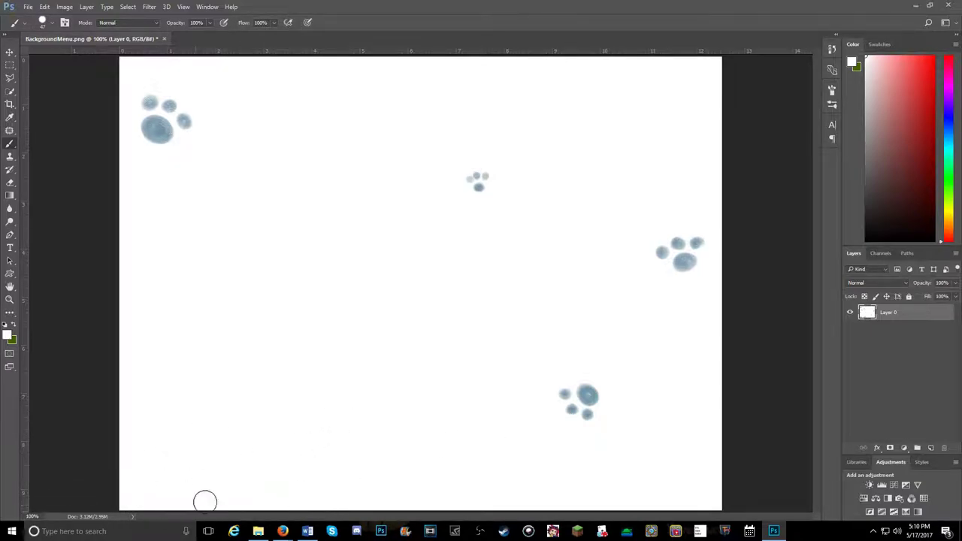
Select the upper-left paw print with the Rectangular Marquee and copy it.
{"action": "left_click", "coordinate": [10, 65]}
{"action": "left_click_drag", "start_coordinate": [129, 88], "coordinate": [204, 154]}
{"action": "right_click", "coordinate": [172, 122]}
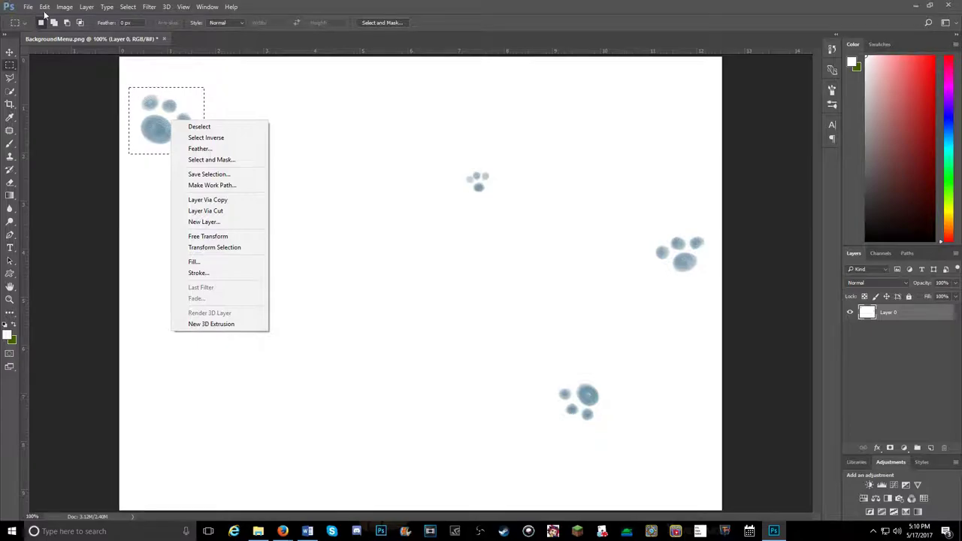
{"action": "left_click", "coordinate": [45, 6]}
{"action": "left_click", "coordinate": [45, 7]}
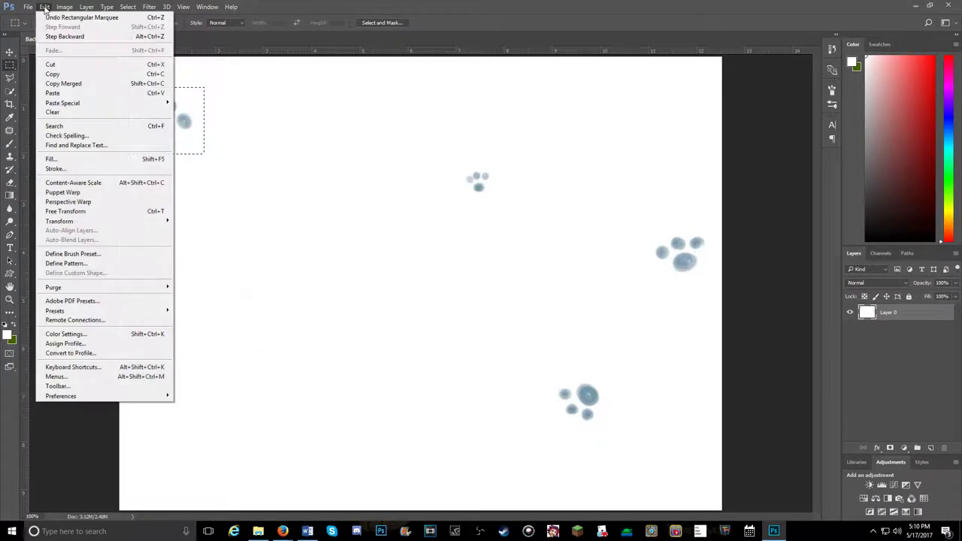
{"action": "left_click", "coordinate": [57, 75]}
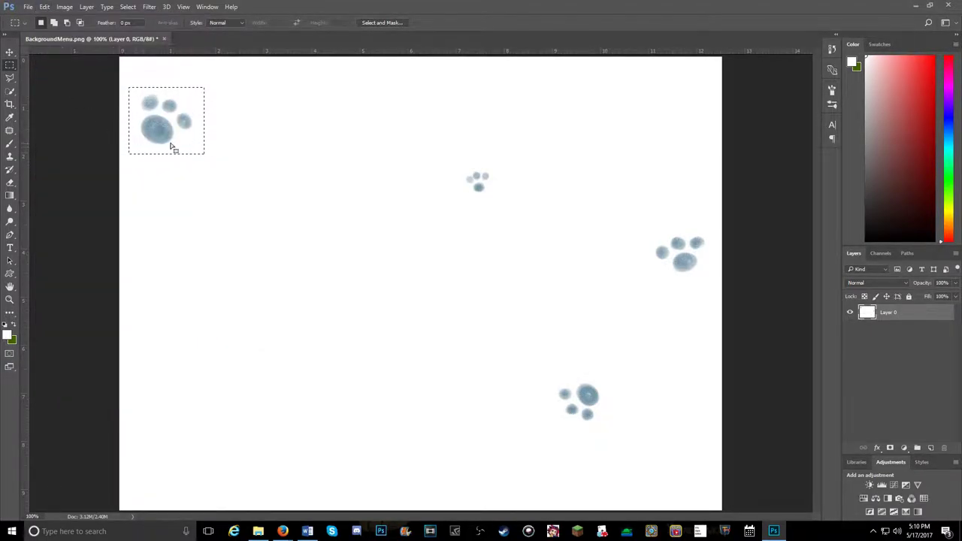
Clear the selection, paste two copies of the large paw print, and place them below the original along the canvas's left side.
{"action": "left_click", "coordinate": [10, 52]}
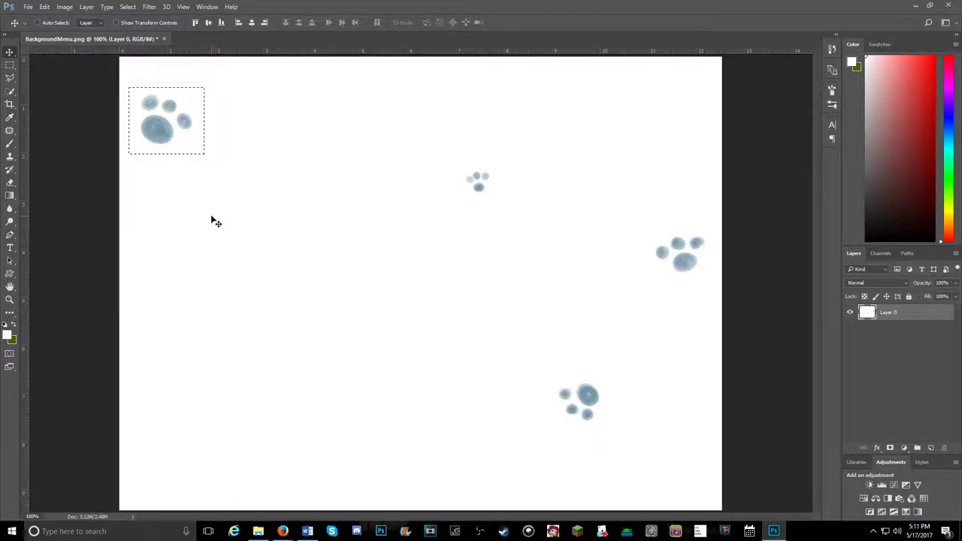
{"action": "key", "text": "ctrl+d"}
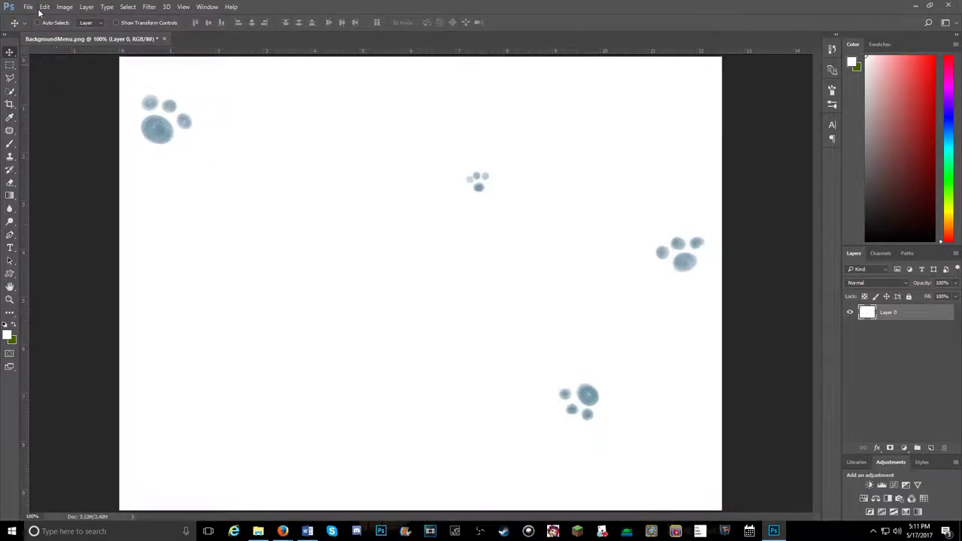
{"action": "left_click", "coordinate": [41, 7]}
{"action": "left_click", "coordinate": [75, 93]}
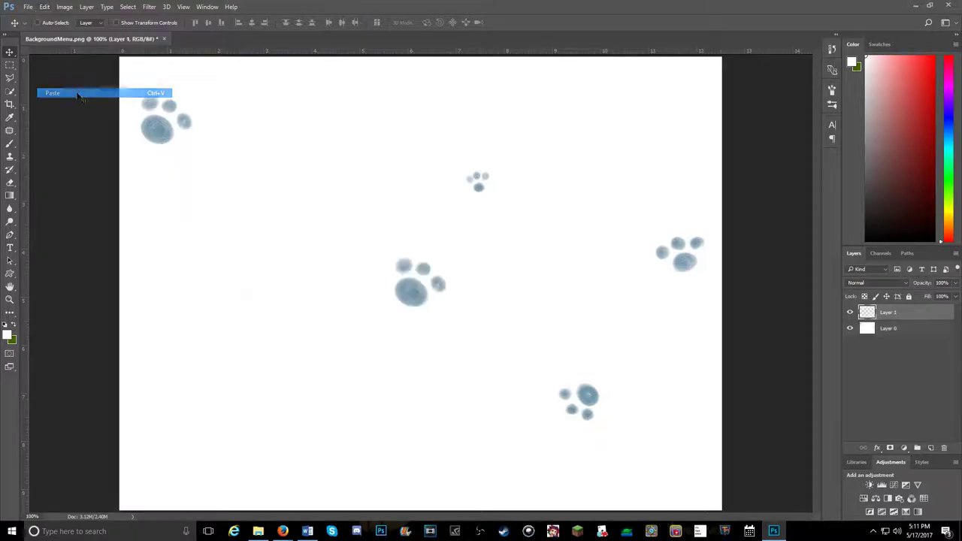
{"action": "left_click_drag", "start_coordinate": [403, 279], "coordinate": [179, 284]}
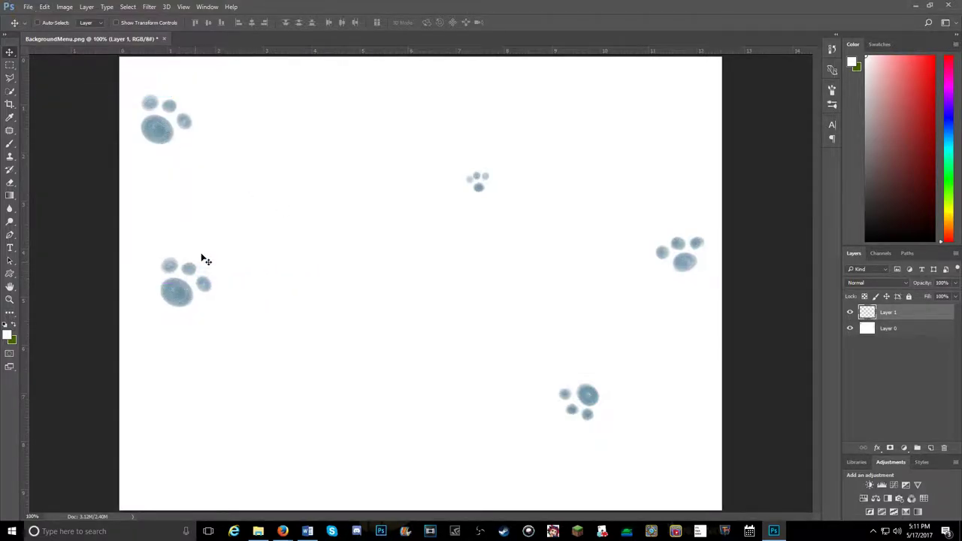
{"action": "key", "text": "ctrl"}
{"action": "left_click", "coordinate": [44, 7]}
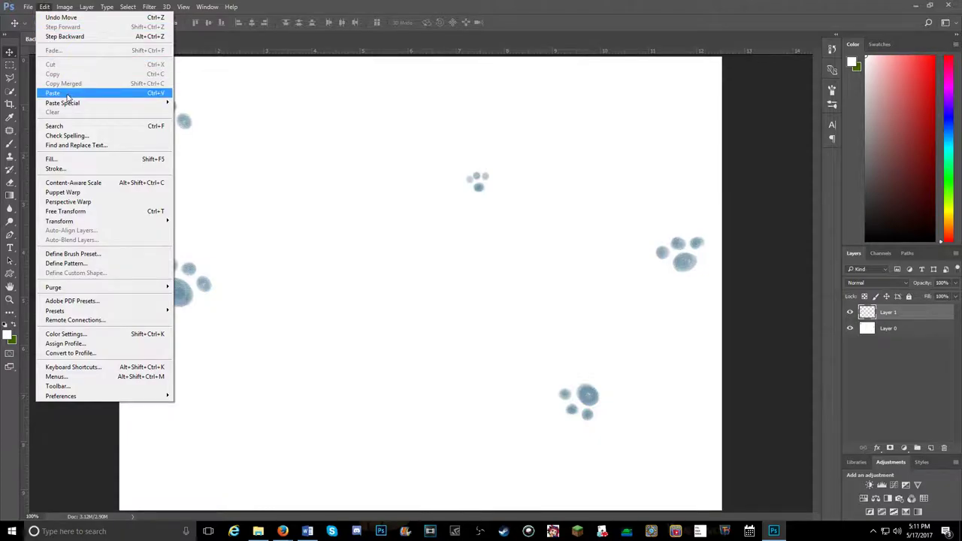
{"action": "left_click", "coordinate": [64, 94]}
{"action": "left_click_drag", "start_coordinate": [418, 292], "coordinate": [172, 393]}
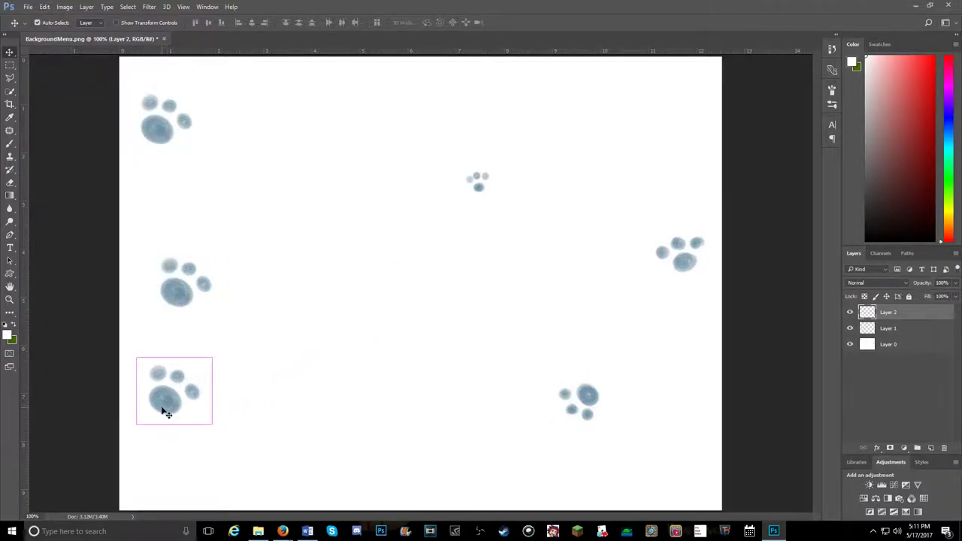
Paste four more large paw prints and place them at the upper left-centre, lower left-centre, lower-right corner and middle left-centre of the canvas.
{"action": "key", "text": "ctrl+v"}
{"action": "left_click_drag", "start_coordinate": [392, 303], "coordinate": [337, 133]}
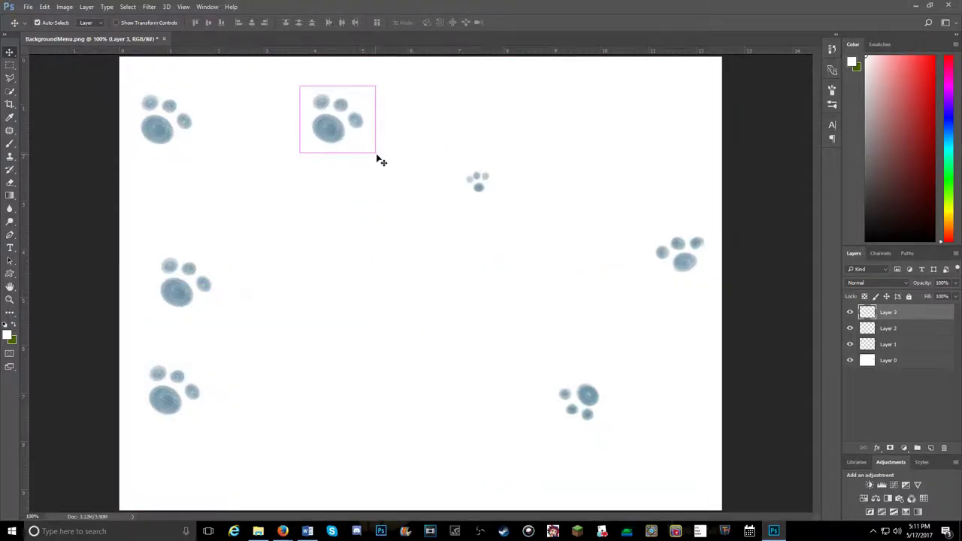
{"action": "key", "text": "ctrl+v"}
{"action": "left_click_drag", "start_coordinate": [425, 292], "coordinate": [376, 446]}
{"action": "key", "text": "ctrl+v"}
{"action": "left_click_drag", "start_coordinate": [441, 289], "coordinate": [671, 460]}
{"action": "key", "text": "ctrl+v"}
{"action": "left_click_drag", "start_coordinate": [415, 265], "coordinate": [343, 266]}
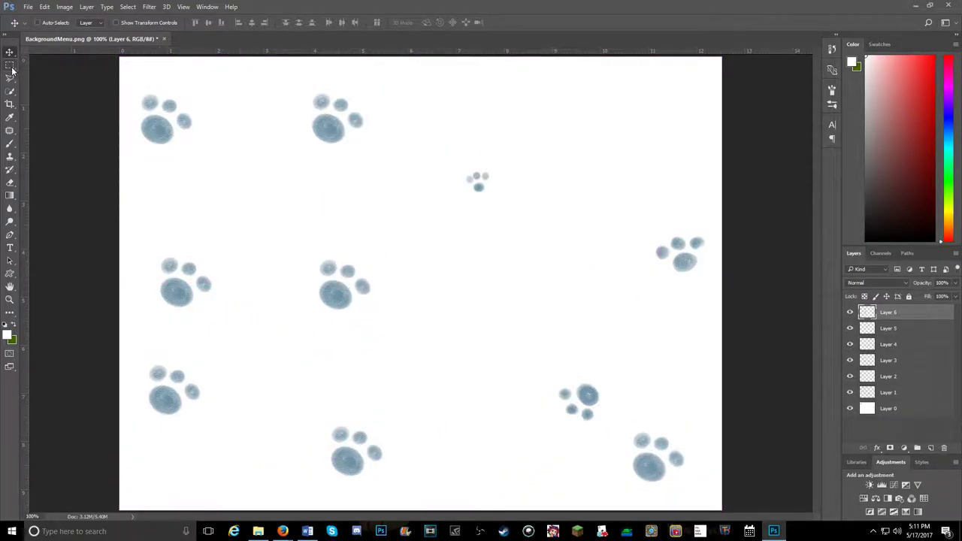
Select the small paw print with the Rectangular Marquee and copy it from Layer 0 onto a new layer.
{"action": "left_click", "coordinate": [10, 65]}
{"action": "left_click_drag", "start_coordinate": [449, 162], "coordinate": [504, 201]}
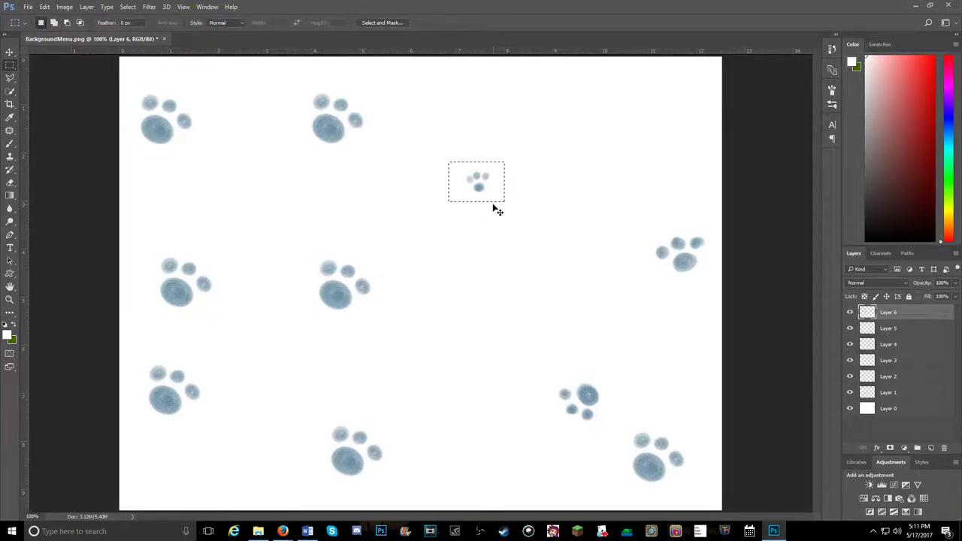
{"action": "key", "text": "ctrl+c"}
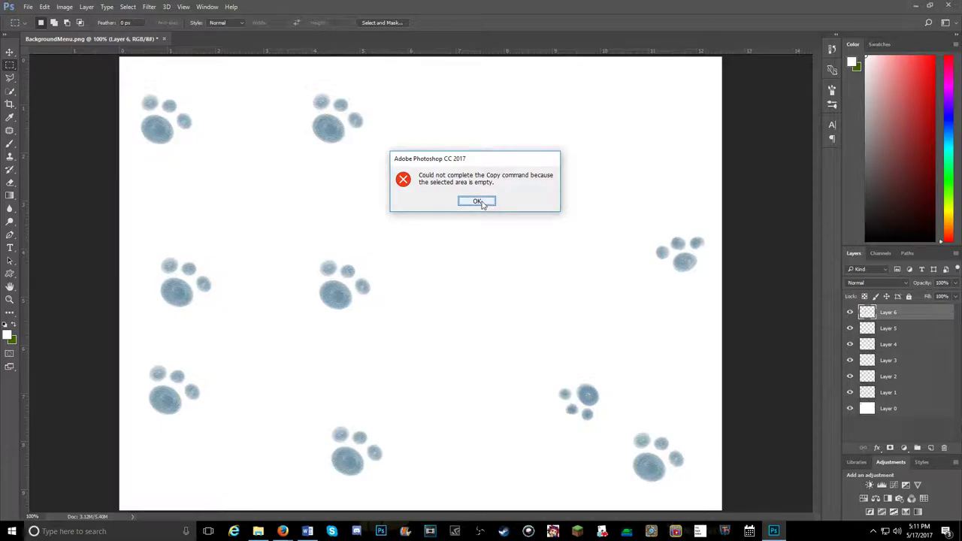
{"action": "left_click", "coordinate": [481, 203]}
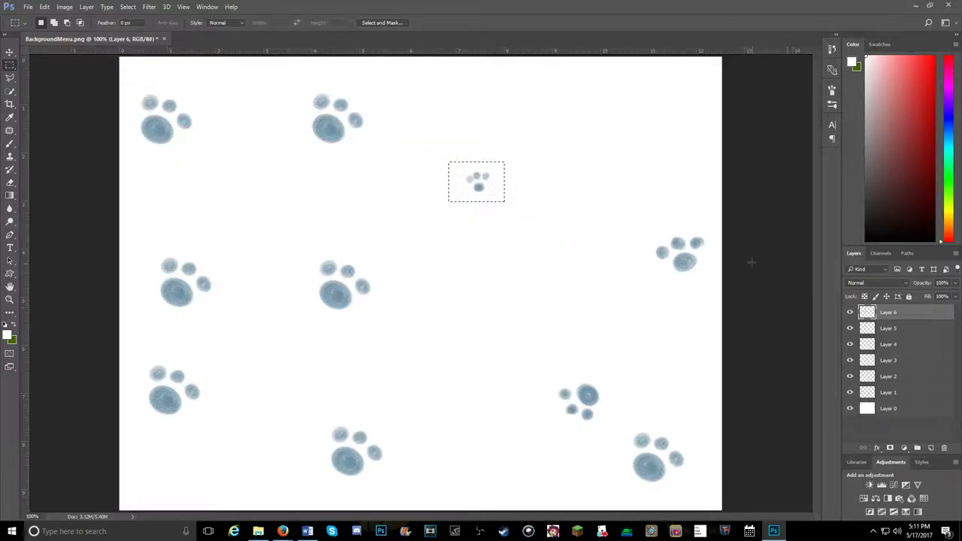
{"action": "left_click", "coordinate": [894, 410]}
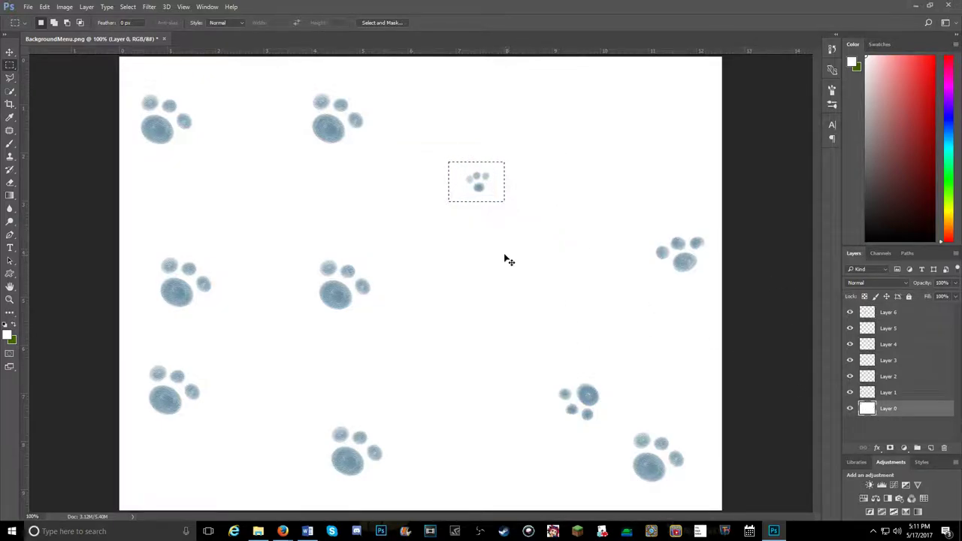
{"action": "key", "text": "ctrl+j"}
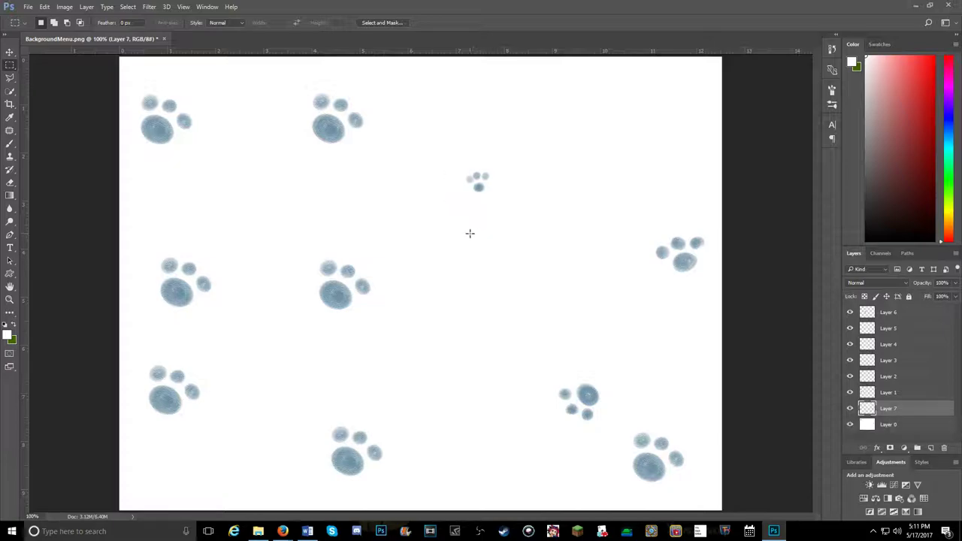
Place three copies of the small paw print at the canvas's upper centre, upper right and just below the centre.
{"action": "left_click_drag", "start_coordinate": [477, 178], "coordinate": [476, 202]}
{"action": "left_click", "coordinate": [10, 52]}
{"action": "left_click_drag", "start_coordinate": [478, 184], "coordinate": [475, 105]}
{"action": "key", "text": "ctrl+j"}
{"action": "key", "text": "ctrl+j"}
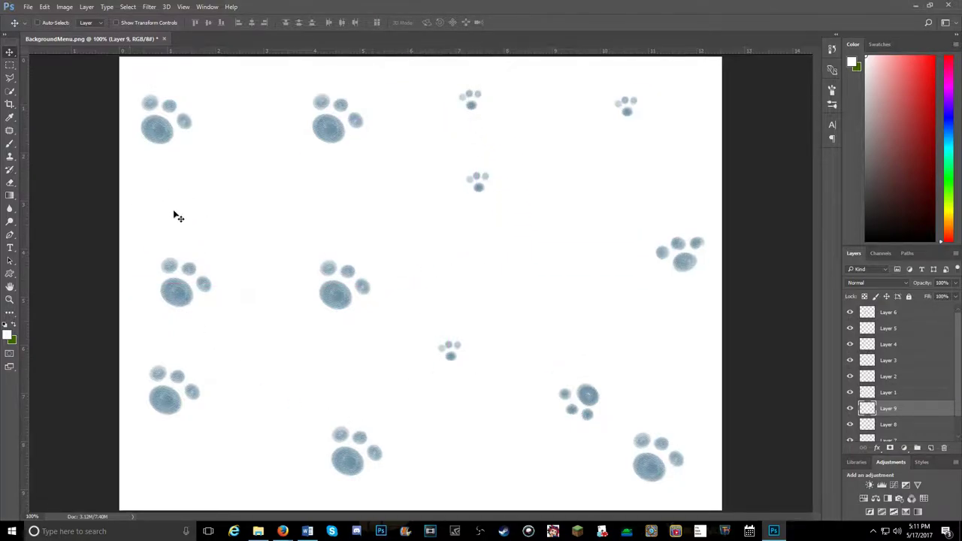
Paste four more small paw prints and place two in the gaps between the left-hand large prints and two near the canvas's bottom edge.
{"action": "key", "text": "ctrl+c"}
{"action": "key", "text": "ctrl+v"}
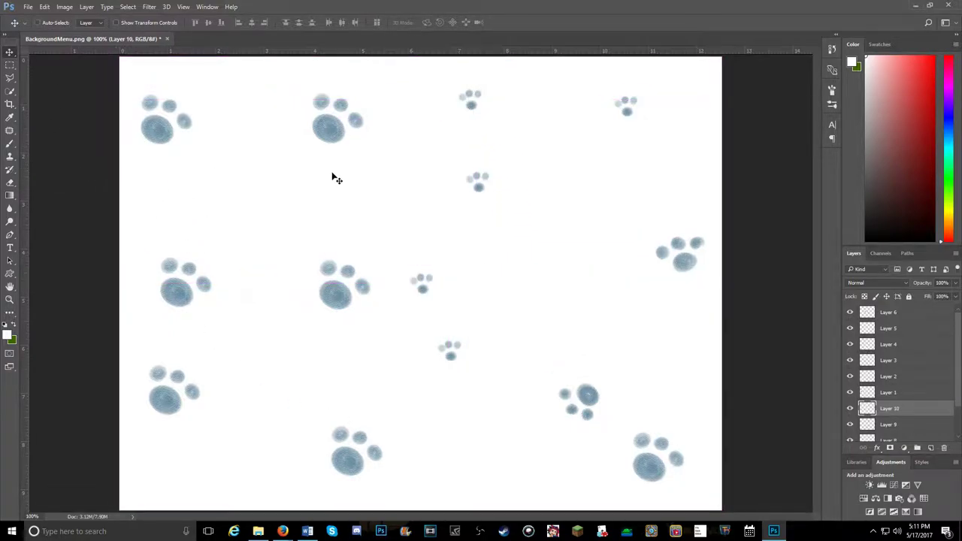
{"action": "left_click_drag", "start_coordinate": [427, 284], "coordinate": [250, 198]}
{"action": "key", "text": "ctrl+v"}
{"action": "left_click_drag", "start_coordinate": [422, 285], "coordinate": [267, 382]}
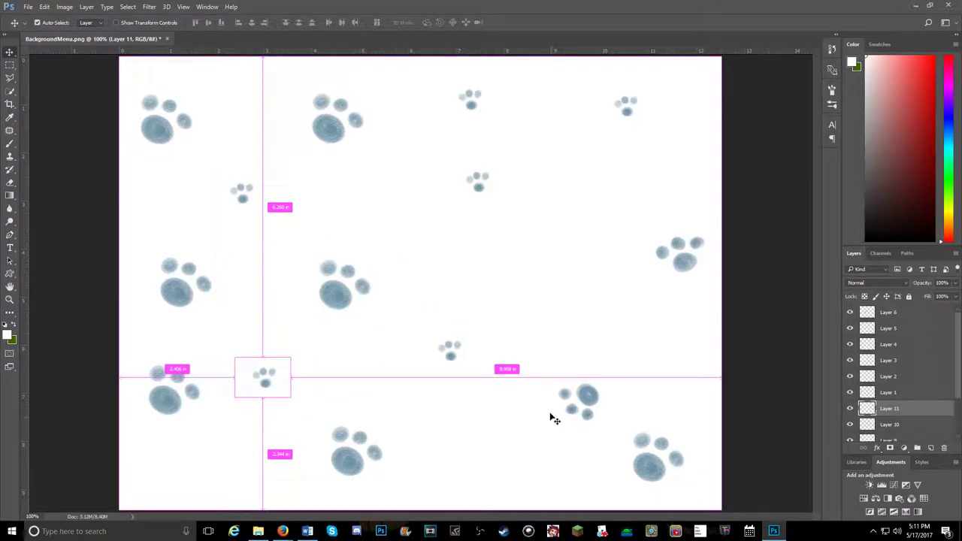
{"action": "key", "text": "ctrl+v"}
{"action": "left_click_drag", "start_coordinate": [449, 296], "coordinate": [201, 471]}
{"action": "key", "text": "ctrl+v"}
{"action": "left_click_drag", "start_coordinate": [411, 268], "coordinate": [510, 448]}
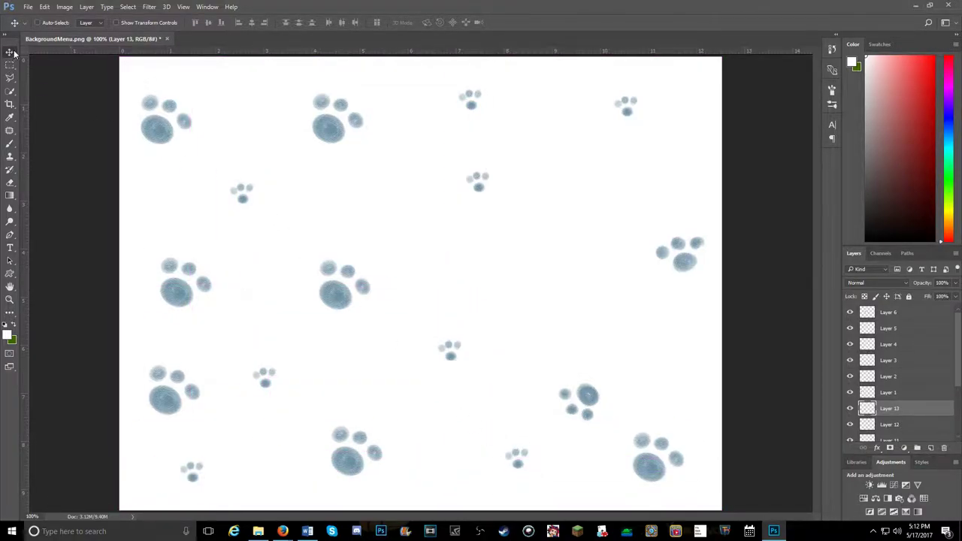
{"action": "left_click_drag", "start_coordinate": [552, 384], "coordinate": [523, 383]}
Select the medium paw print in the lower-right area of Layer 0 with the Rectangular Marquee and copy it to a new layer.
{"action": "scroll", "coordinate": [915, 399], "scroll_direction": "down", "scroll_amount": 3}
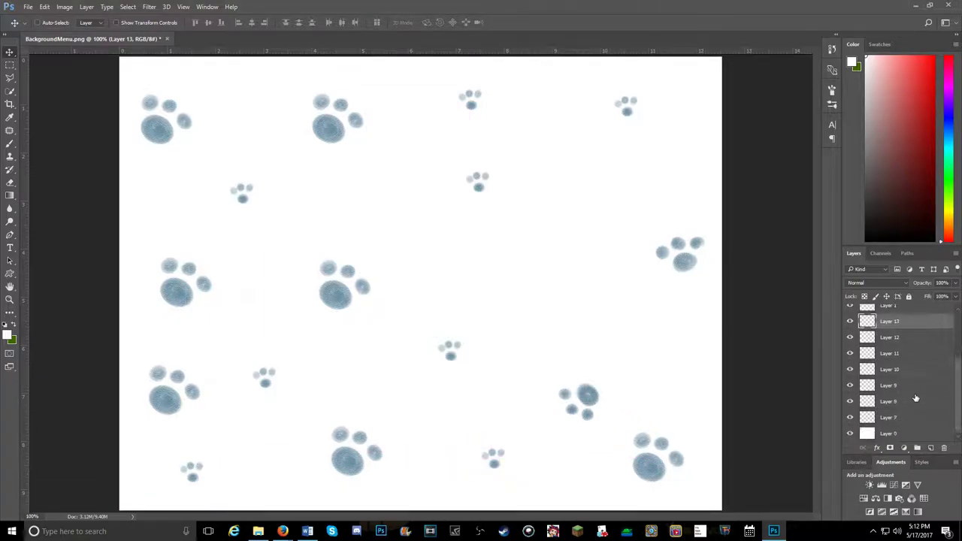
{"action": "left_click", "coordinate": [891, 433]}
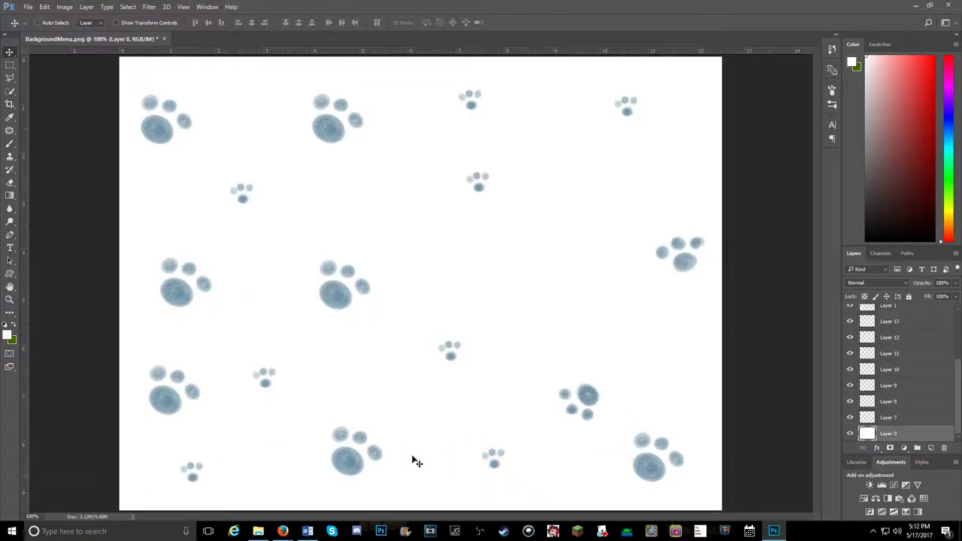
{"action": "left_click", "coordinate": [10, 65]}
{"action": "left_click_drag", "start_coordinate": [541, 369], "coordinate": [607, 431]}
{"action": "left_click", "coordinate": [607, 431]}
{"action": "left_click_drag", "start_coordinate": [552, 379], "coordinate": [602, 426]}
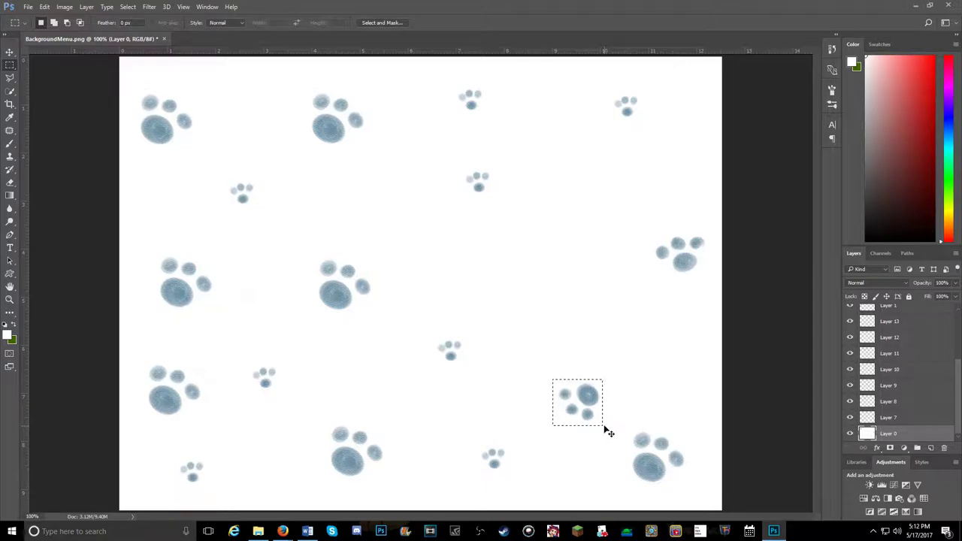
{"action": "key", "text": "ctrl+j"}
Distribute six copies of the medium paw print over the empty gaps in the left, centre and right parts of the canvas.
{"action": "left_click", "coordinate": [10, 51]}
{"action": "left_click_drag", "start_coordinate": [586, 386], "coordinate": [335, 196]}
{"action": "key", "text": "ctrl+v"}
{"action": "left_click_drag", "start_coordinate": [436, 277], "coordinate": [518, 349]}
{"action": "key", "text": "ctrl+v"}
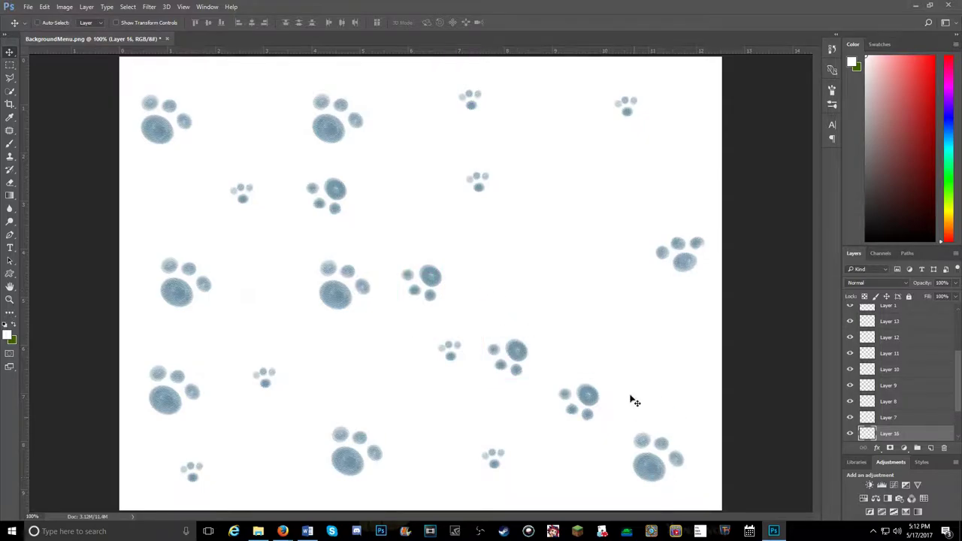
{"action": "key", "text": "ctrl+v"}
{"action": "key", "text": "ctrl+v"}
{"action": "left_click_drag", "start_coordinate": [421, 281], "coordinate": [572, 203]}
{"action": "key", "text": "ctrl+v"}
{"action": "left_click_drag", "start_coordinate": [450, 273], "coordinate": [474, 280]}
{"action": "key", "text": "ctrl+v"}
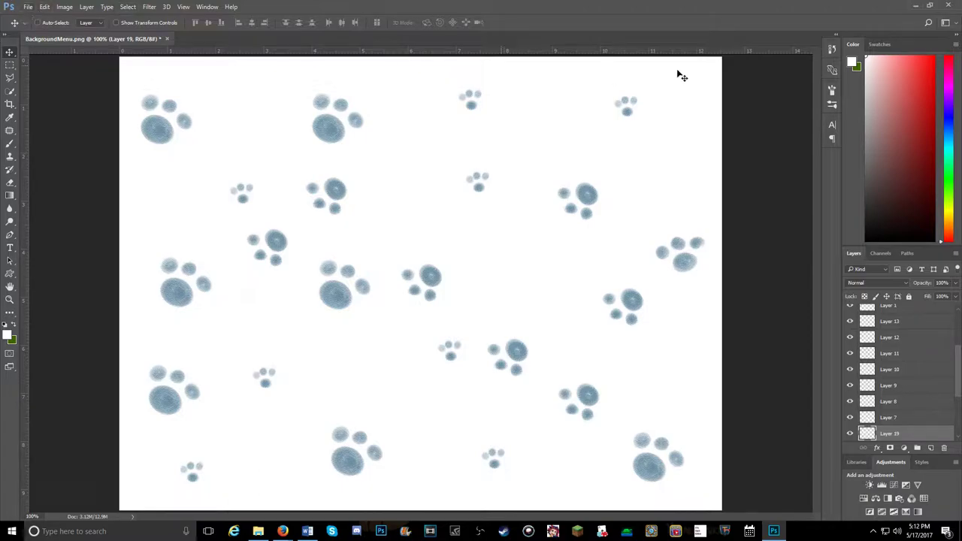
Switch to the Sprite folder in File Explorer and check the properties of the original BackgroundMenu file.
{"action": "left_click", "coordinate": [915, 5]}
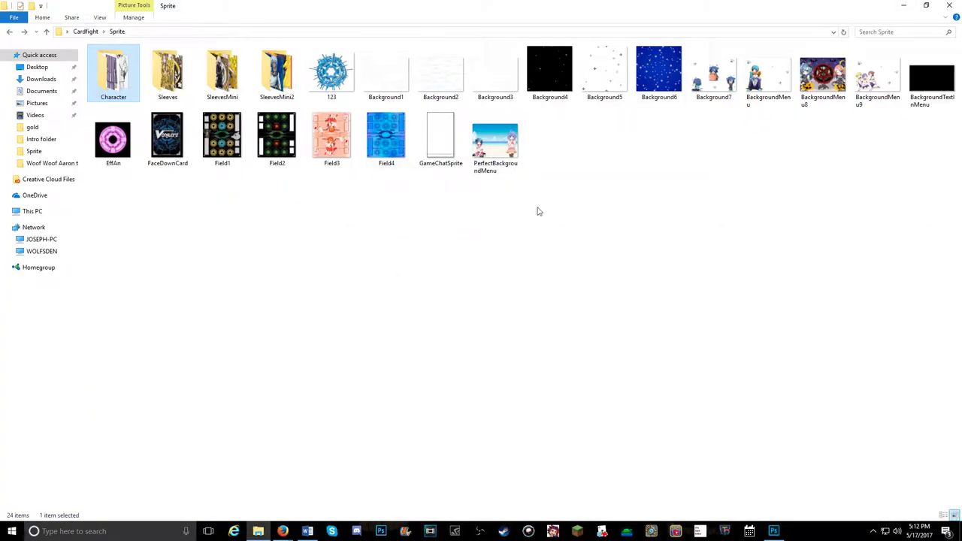
{"action": "right_click", "coordinate": [770, 88]}
{"action": "left_click", "coordinate": [804, 362]}
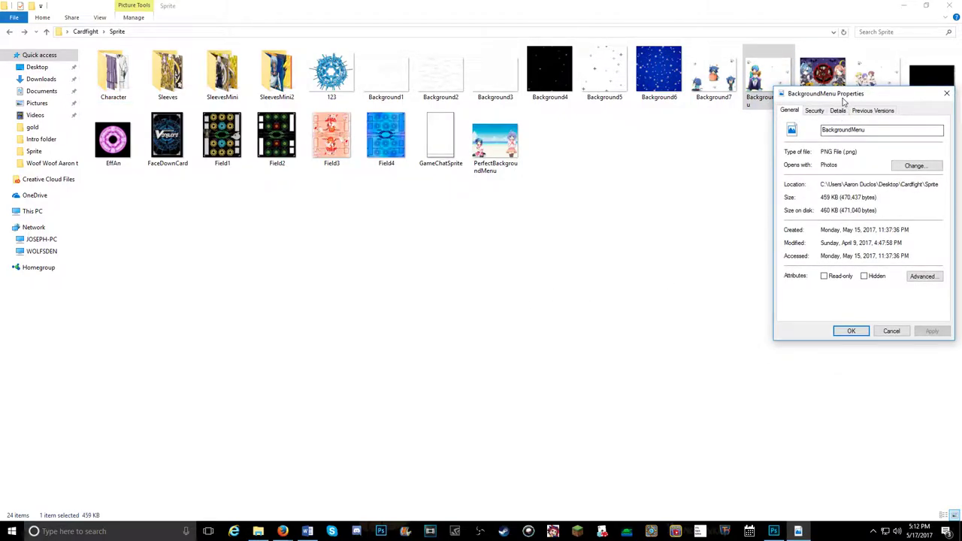
{"action": "key", "text": "Escape"}
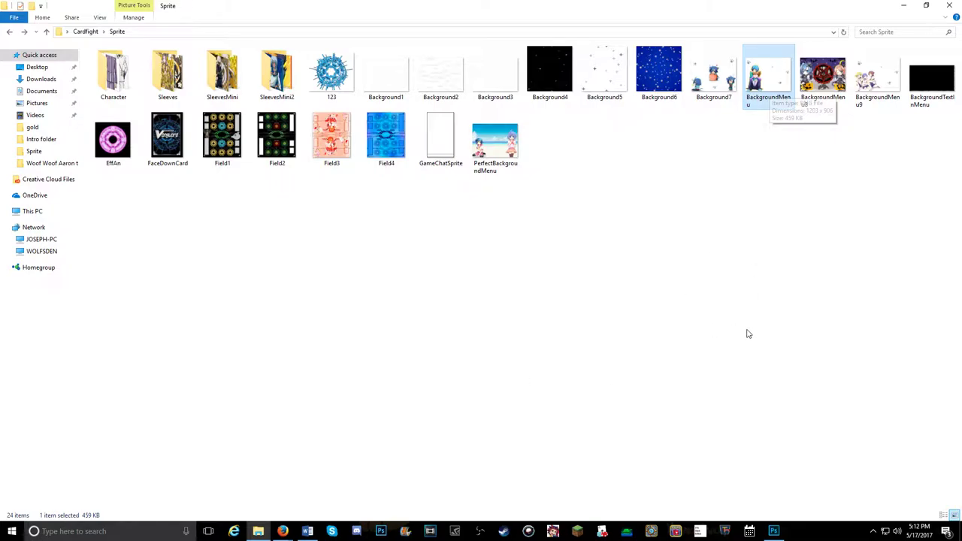
Reposition the open Photoshop icon beside the pinned Photoshop icon on the taskbar and return to the Photoshop document.
{"action": "left_click", "coordinate": [281, 531]}
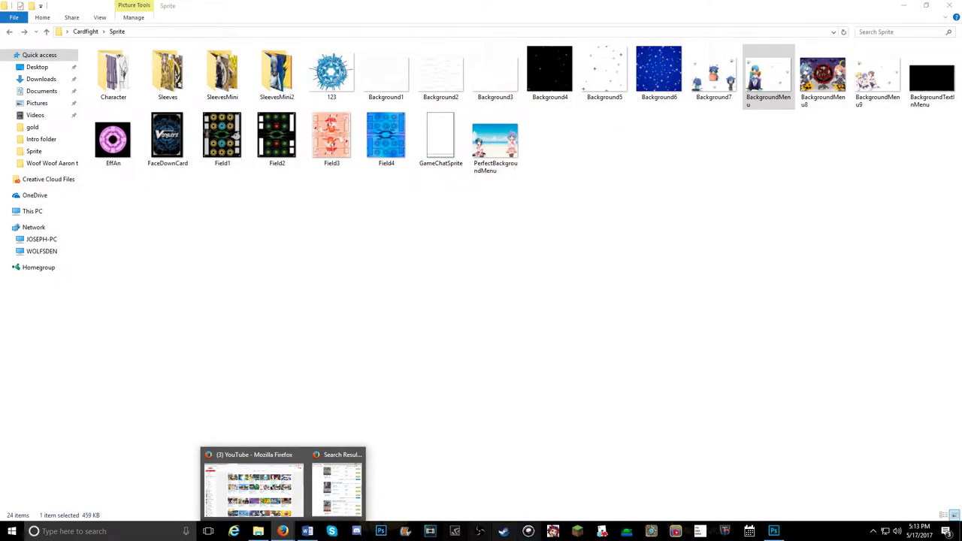
{"action": "left_click_drag", "start_coordinate": [774, 532], "coordinate": [405, 536]}
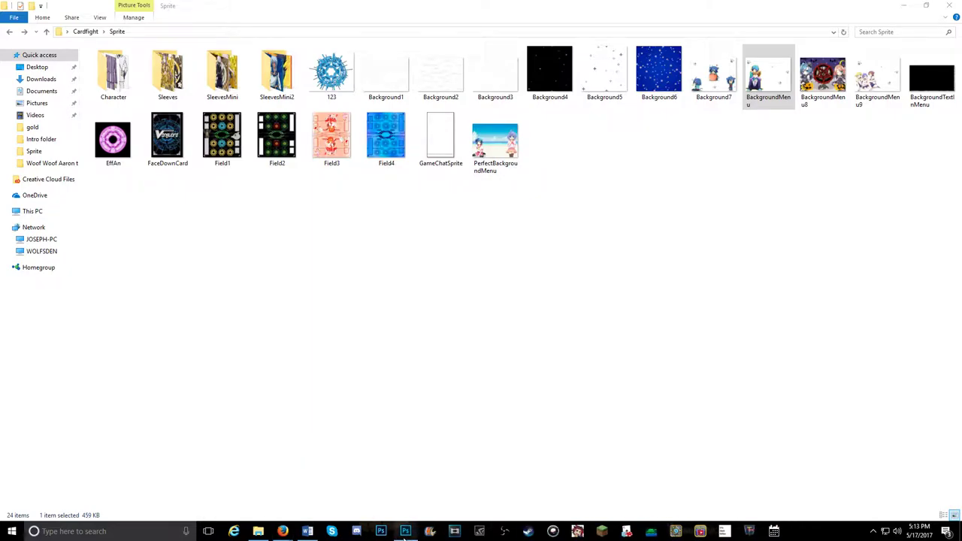
{"action": "left_click", "coordinate": [405, 532]}
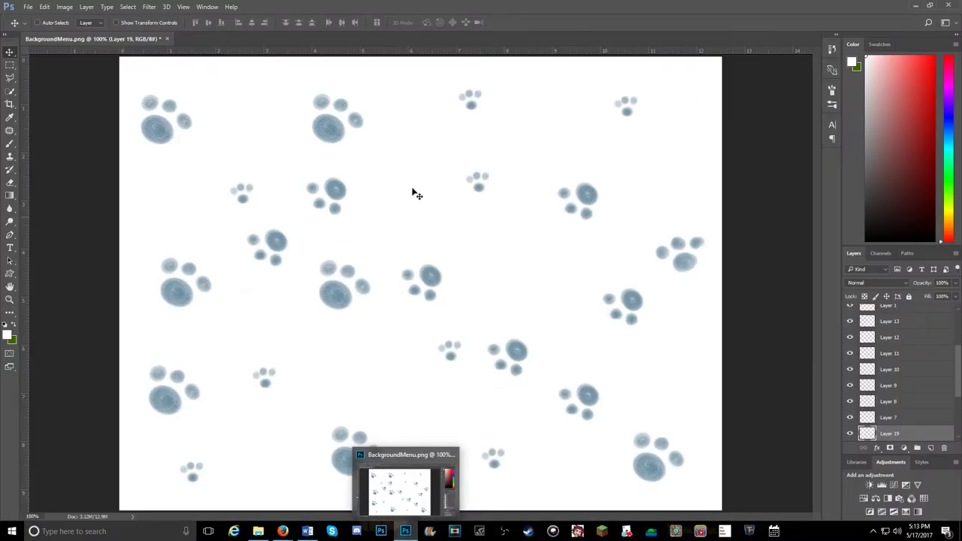
Save the edited image as a PNG named BackgroundMenu in the Vanguard Edits folder on the Desktop.
{"action": "left_click", "coordinate": [23, 7]}
{"action": "left_click", "coordinate": [58, 116]}
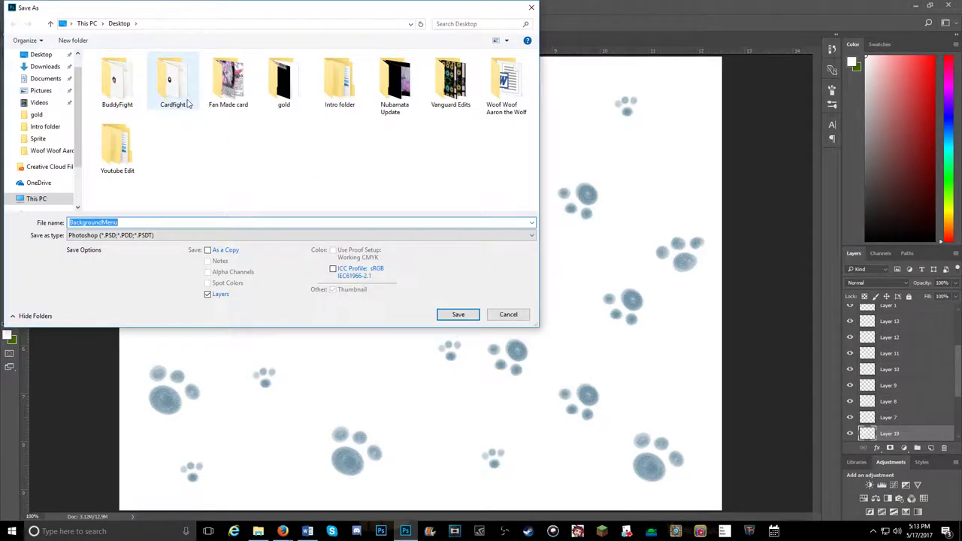
{"action": "left_click", "coordinate": [456, 104]}
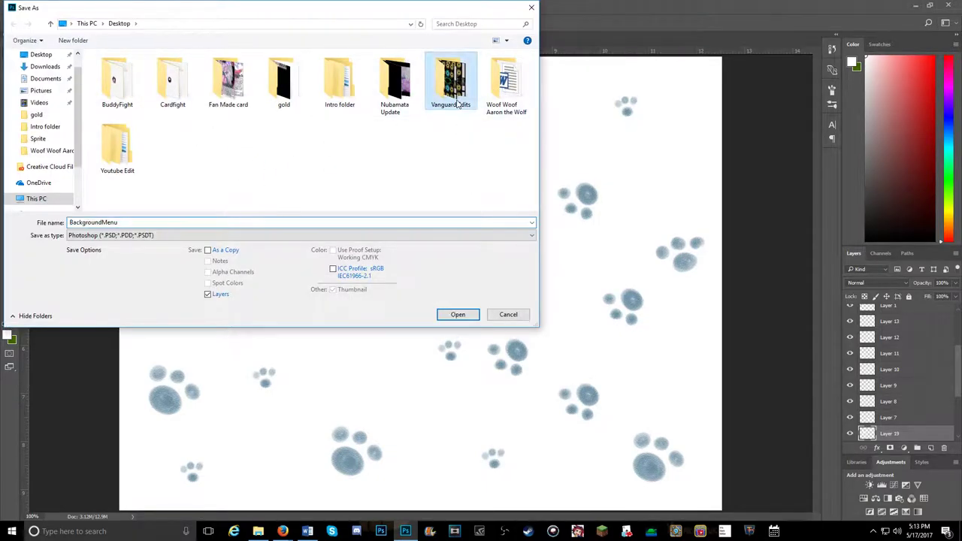
{"action": "double_click", "coordinate": [456, 104]}
{"action": "left_click", "coordinate": [150, 235]}
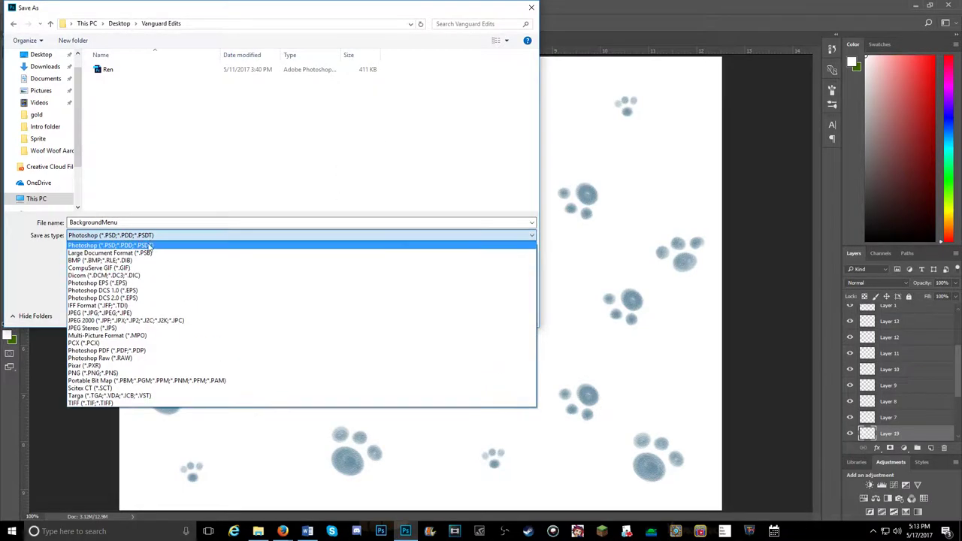
{"action": "left_click", "coordinate": [96, 372]}
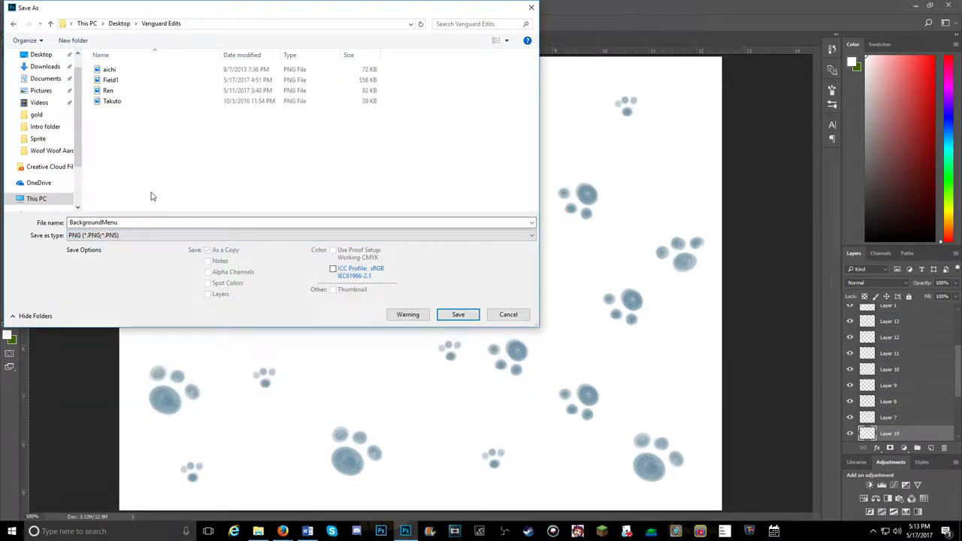
{"action": "left_click", "coordinate": [460, 316]}
{"action": "left_click", "coordinate": [514, 169]}
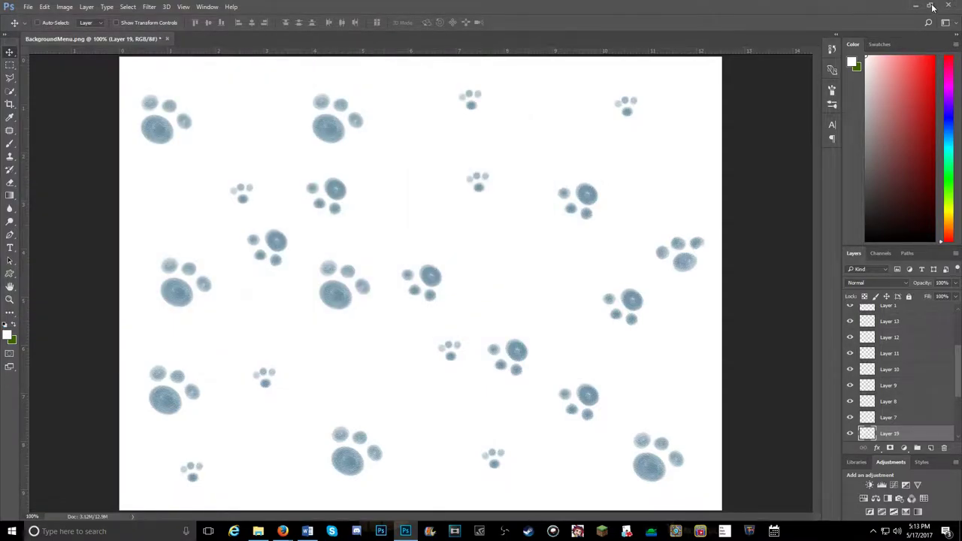
Switch from Photoshop to the Sprite folder in File Explorer and delete the original BackgroundMenu image.
{"action": "left_click", "coordinate": [914, 6]}
{"action": "left_click", "coordinate": [938, 6]}
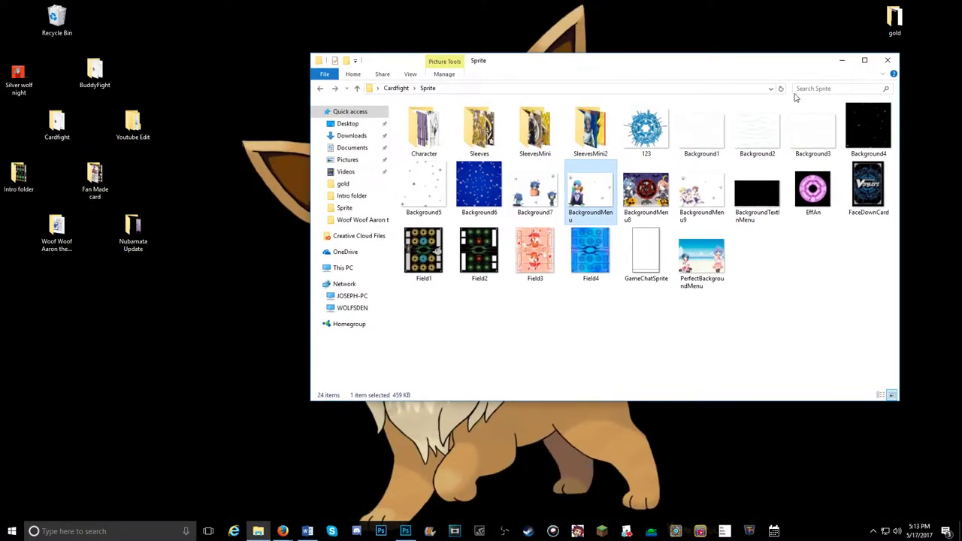
{"action": "left_click_drag", "start_coordinate": [587, 191], "coordinate": [194, 350]}
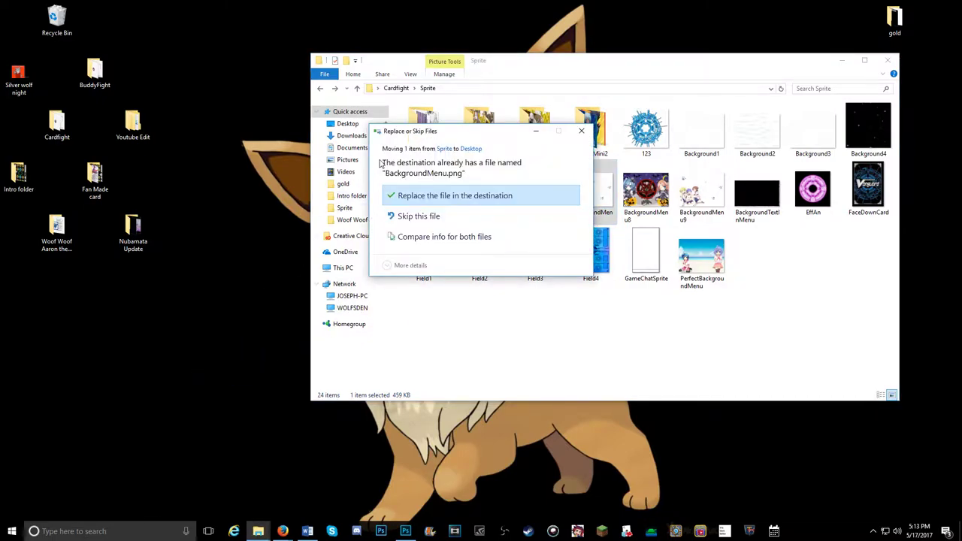
{"action": "left_click", "coordinate": [583, 132]}
{"action": "right_click", "coordinate": [584, 196]}
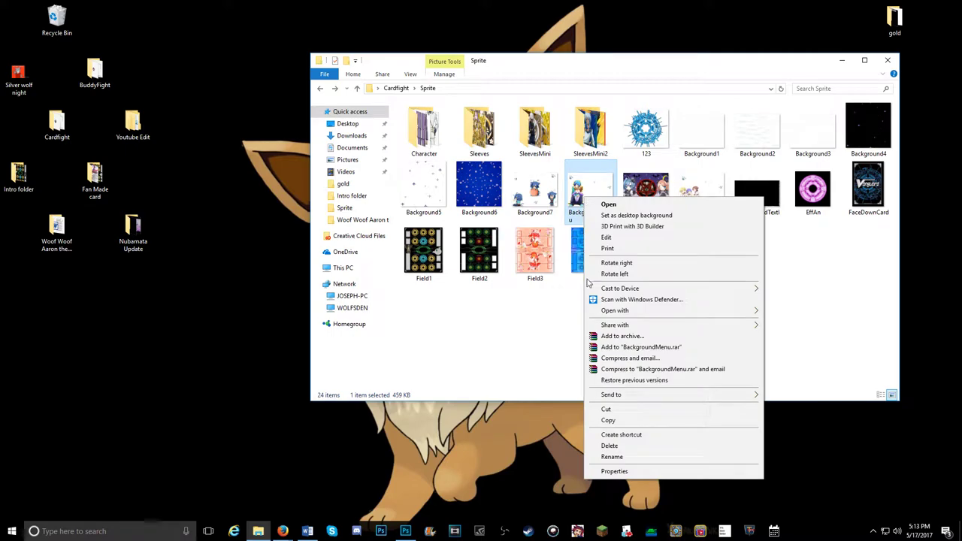
{"action": "left_click", "coordinate": [623, 445]}
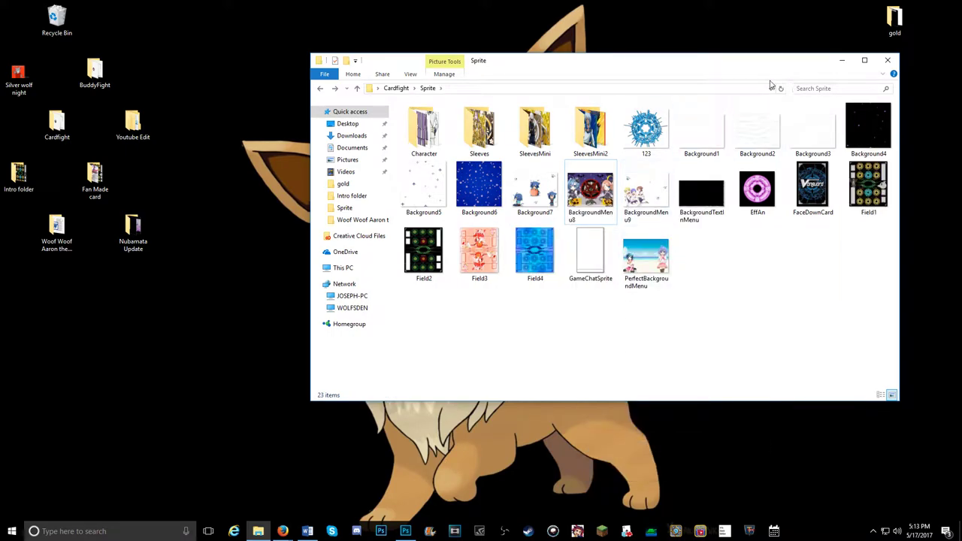
Move the edited BackgroundMenu image from the desktop's Vanguard Edits folder into the Sprite folder, and close the Vanguard Edits window.
{"action": "left_click_drag", "start_coordinate": [553, 69], "coordinate": [456, 111]}
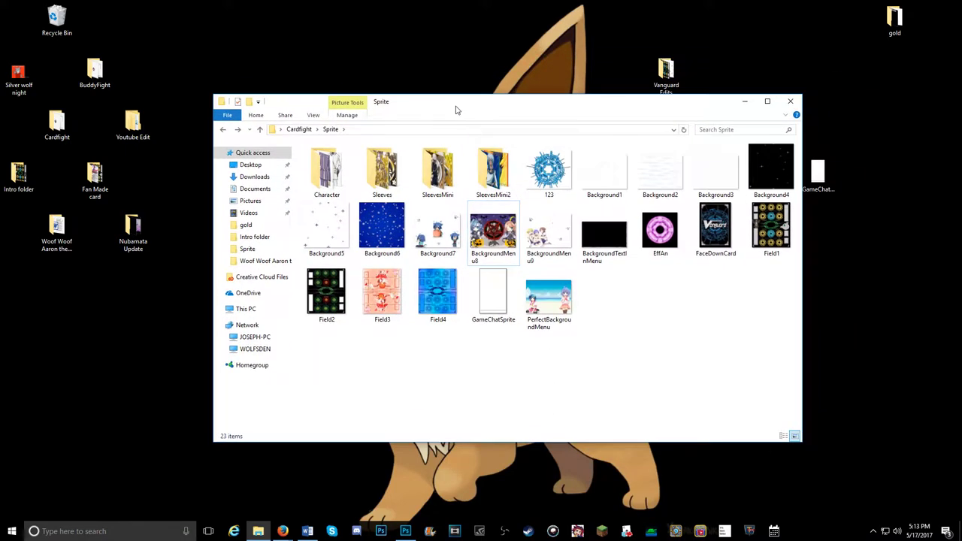
{"action": "double_click", "coordinate": [665, 72]}
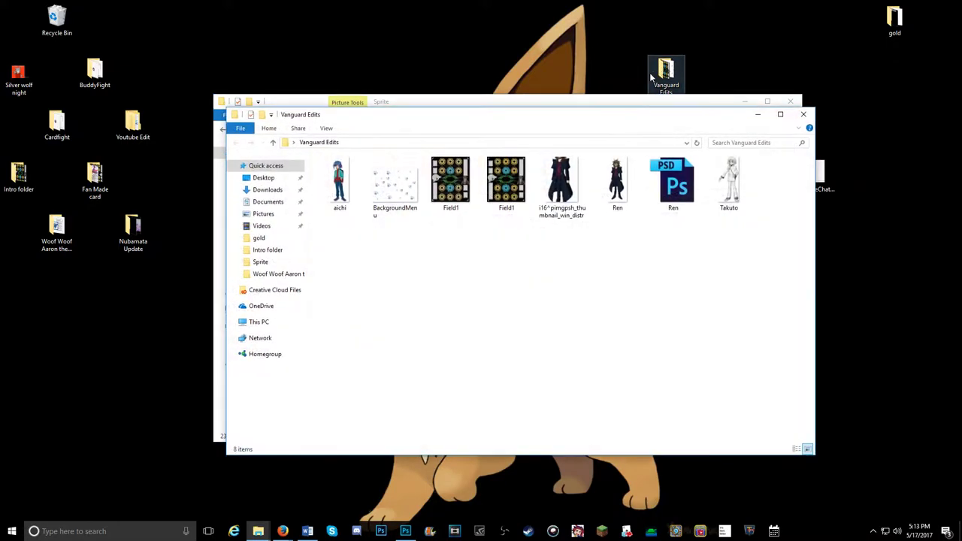
{"action": "left_click_drag", "start_coordinate": [565, 116], "coordinate": [611, 279]}
{"action": "left_click_drag", "start_coordinate": [434, 349], "coordinate": [703, 280]}
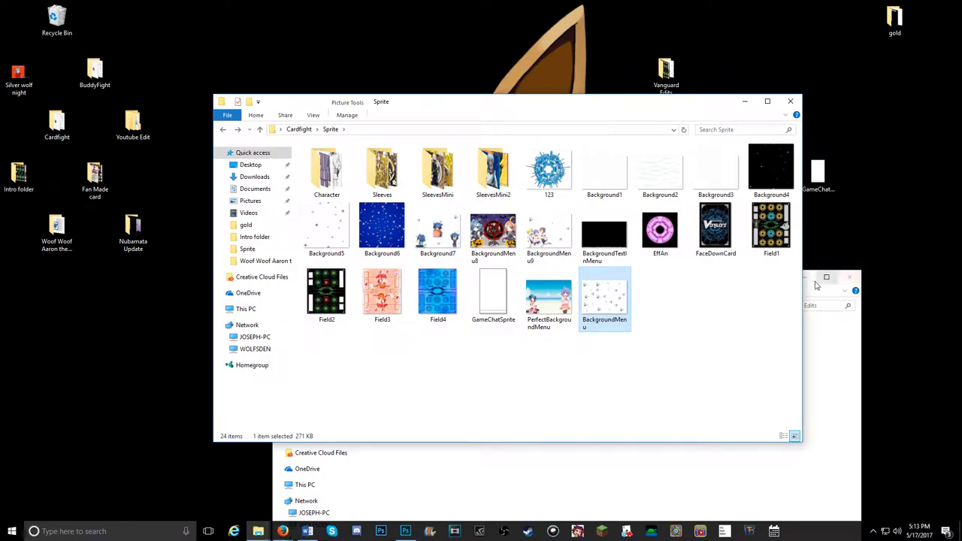
{"action": "left_click", "coordinate": [849, 278]}
{"action": "left_click", "coordinate": [767, 102]}
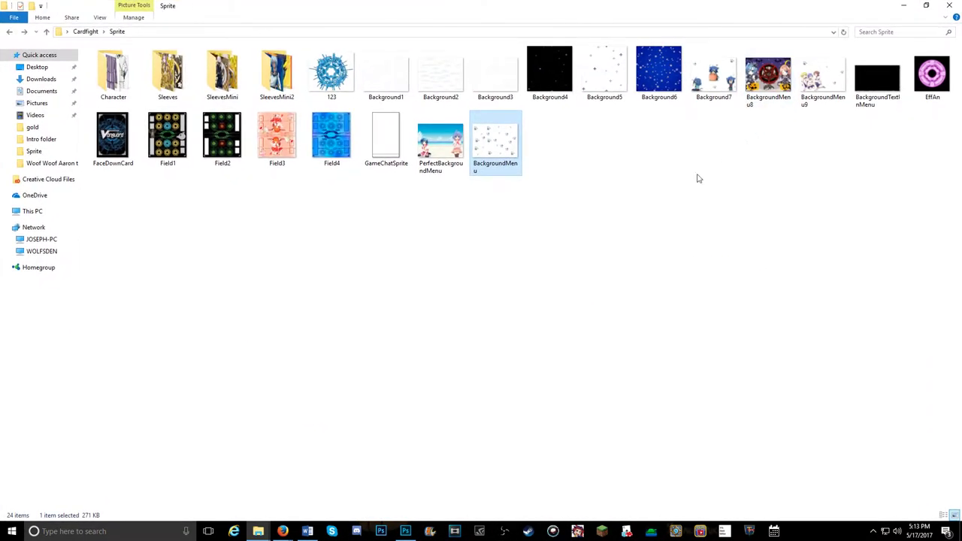
Launch the Cardfight game, maximize it to check the new menu background, and open the Test play field.
{"action": "left_click", "coordinate": [553, 531]}
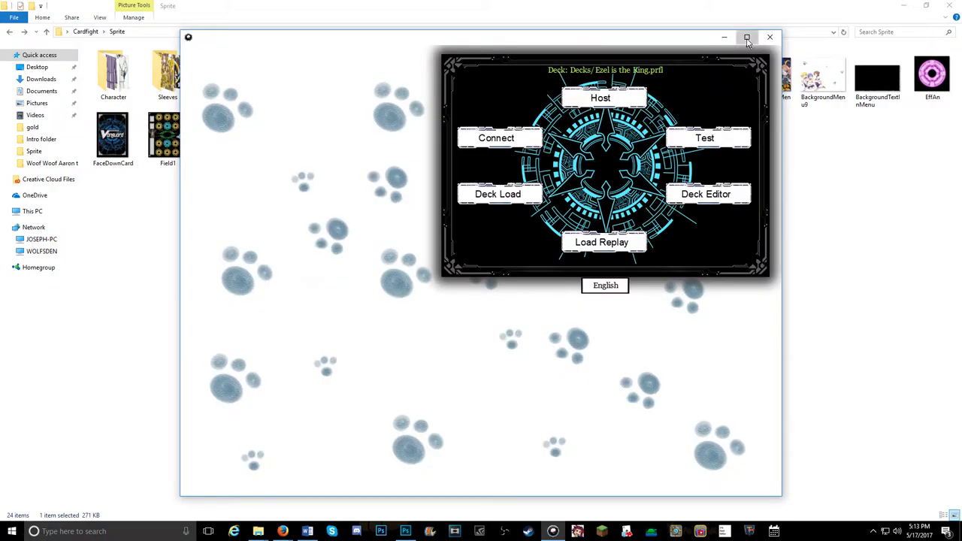
{"action": "left_click", "coordinate": [746, 37]}
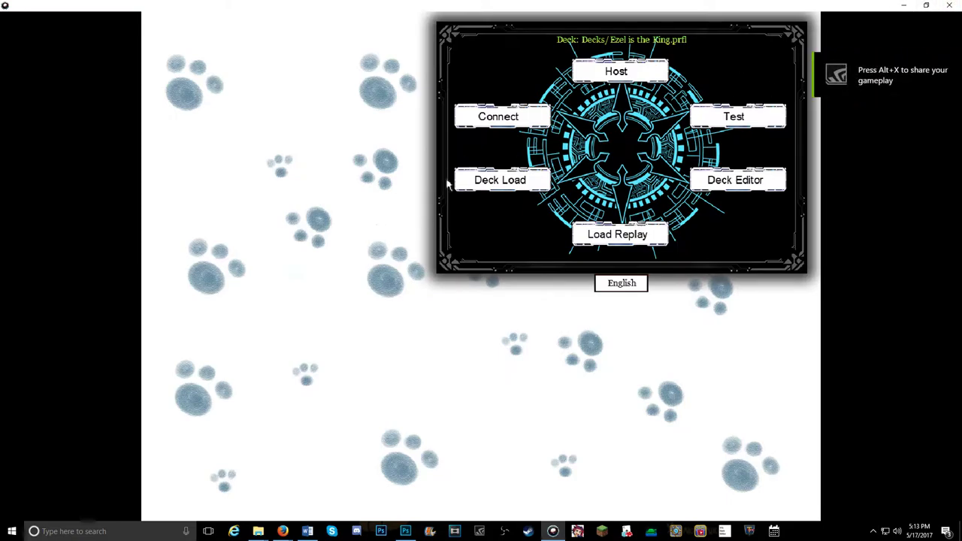
{"action": "left_click", "coordinate": [751, 126]}
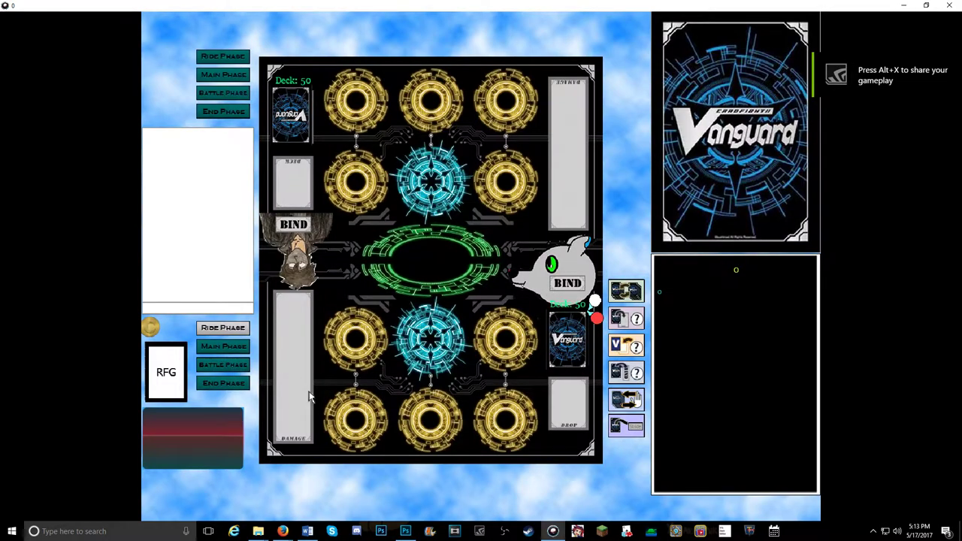